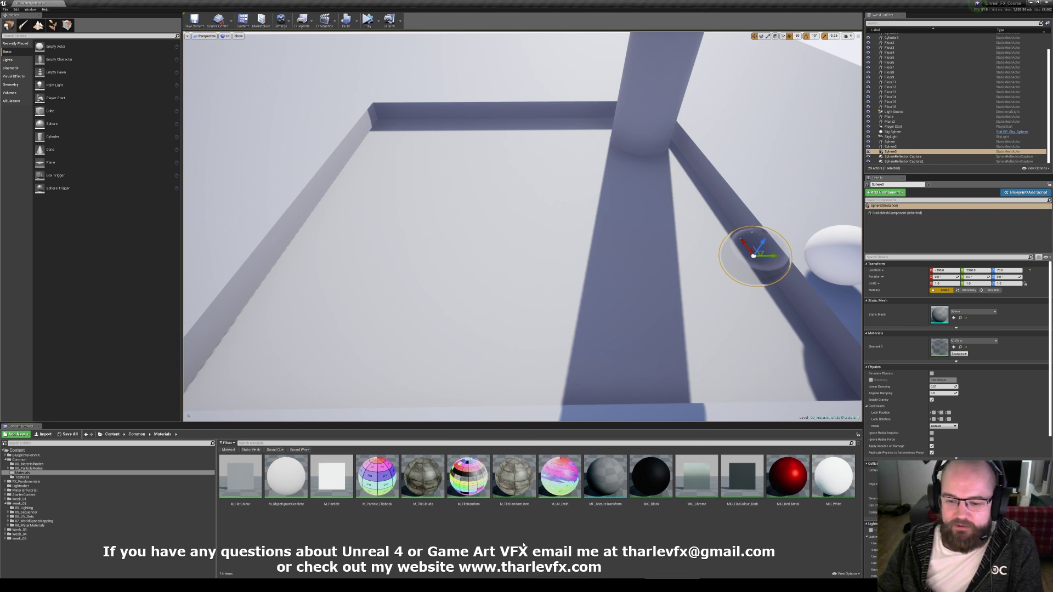
Create a new material named M_Refraction in the Common/Materials folder and open it for editing.
right_click(525, 524)
left_click(568, 458)
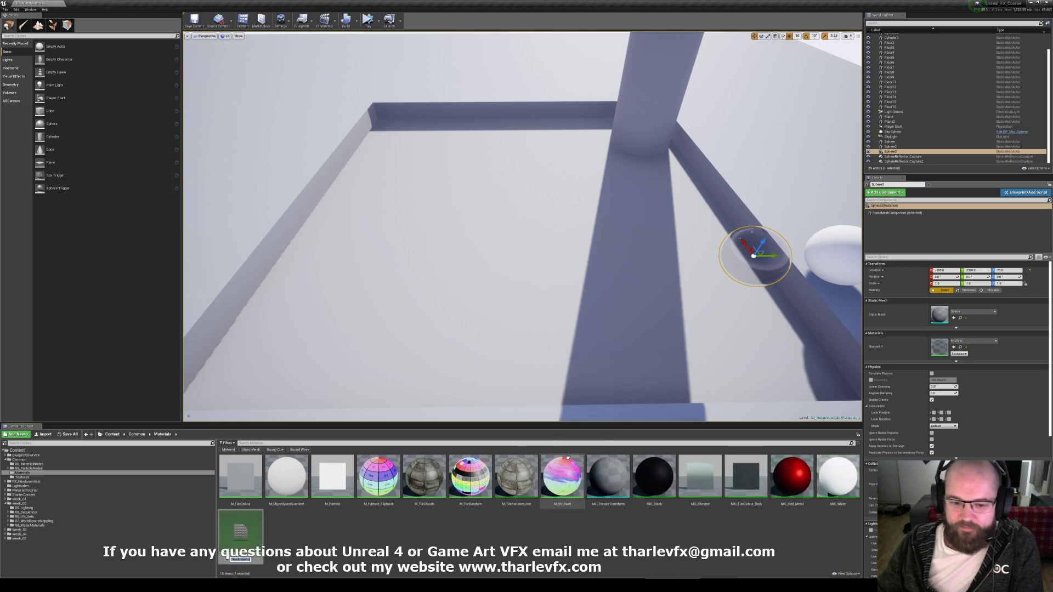
type("M_Refraction")
key("Return")
double_click(425, 477)
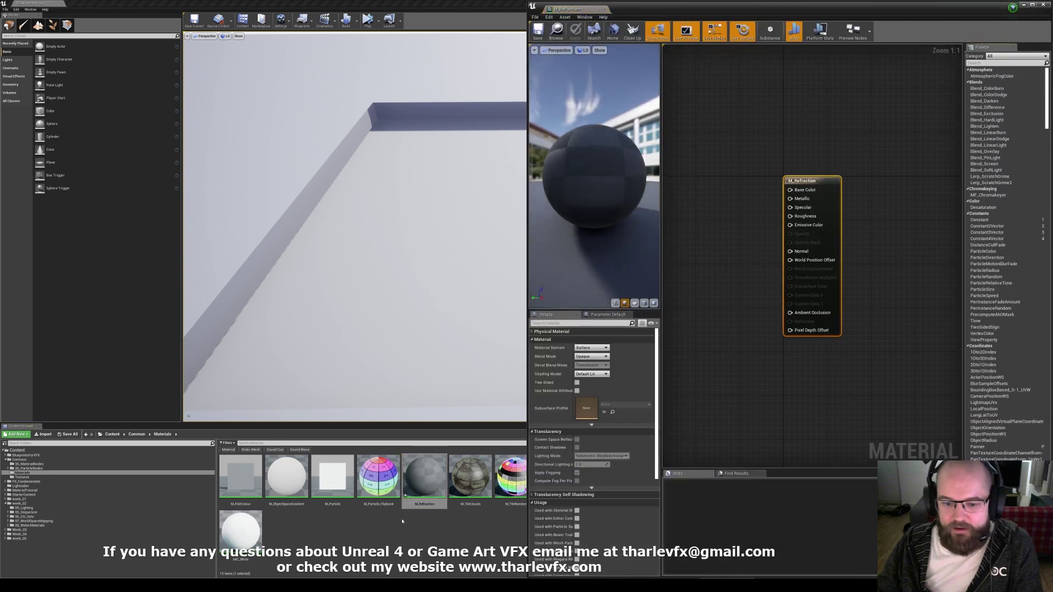
Assign M_Refraction to the large plane covering the pool and set the material's blend mode to Translucent.
left_click_drag(425, 480, 450, 334)
left_click(736, 166)
right_click_drag(735, 167, 791, 174)
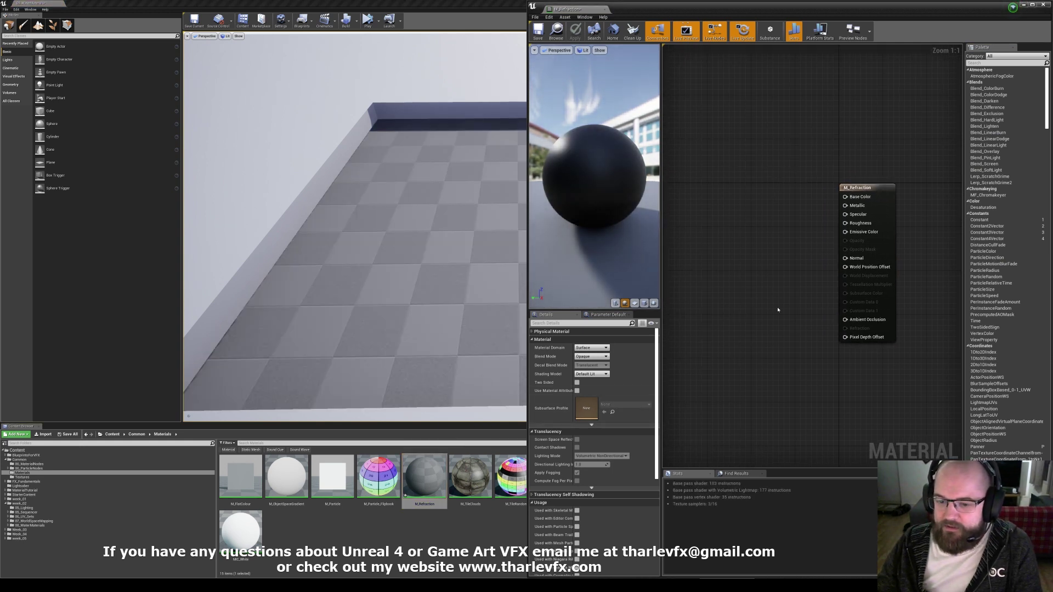
left_click(592, 357)
left_click(589, 384)
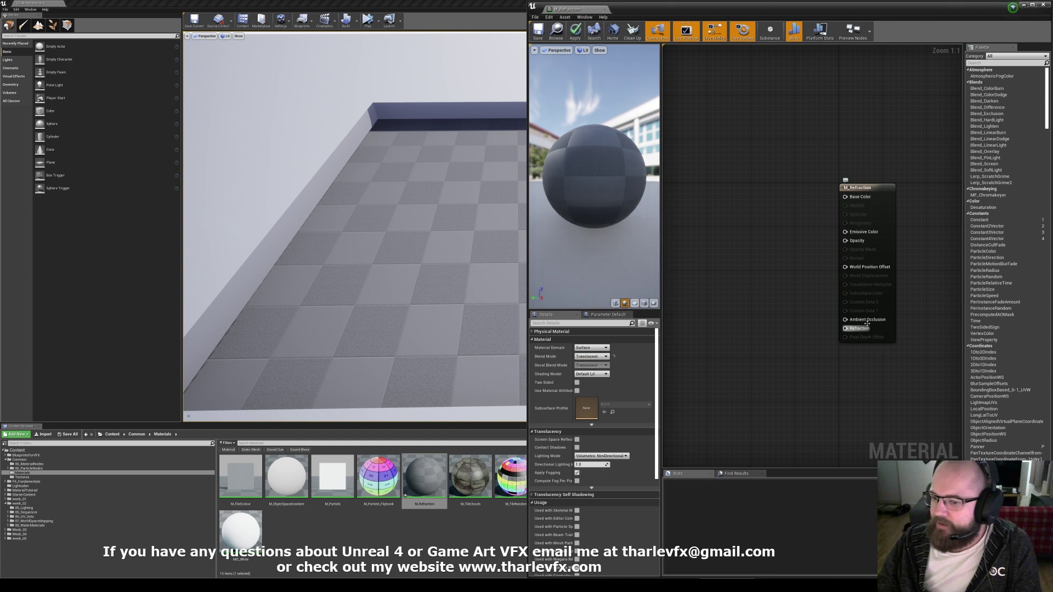
Add a scalar parameter named Opacity and connect it to the material's Opacity input.
right_click_drag(759, 256, 778, 266)
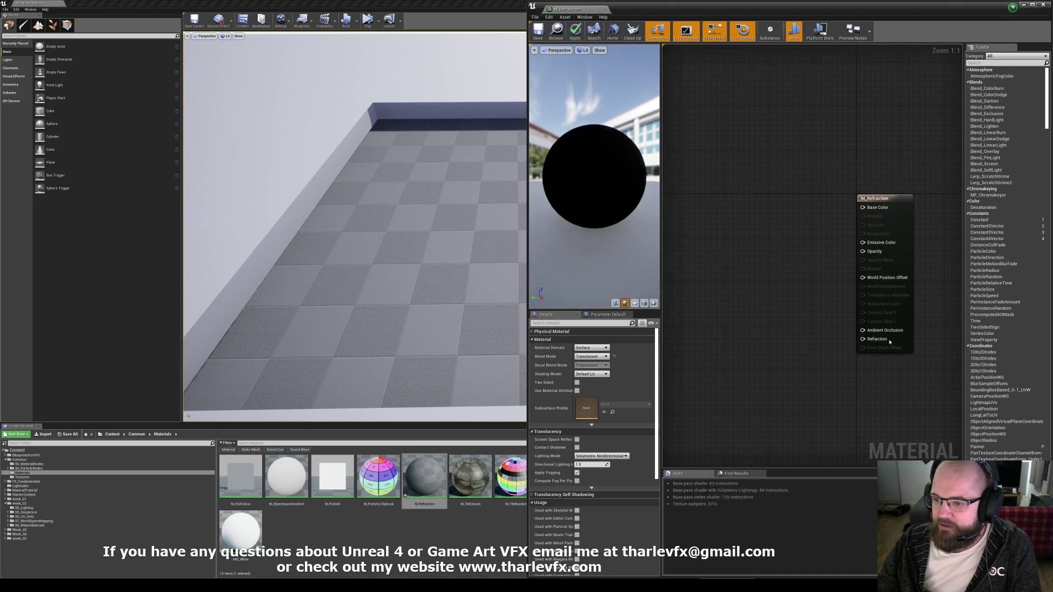
left_click(759, 231)
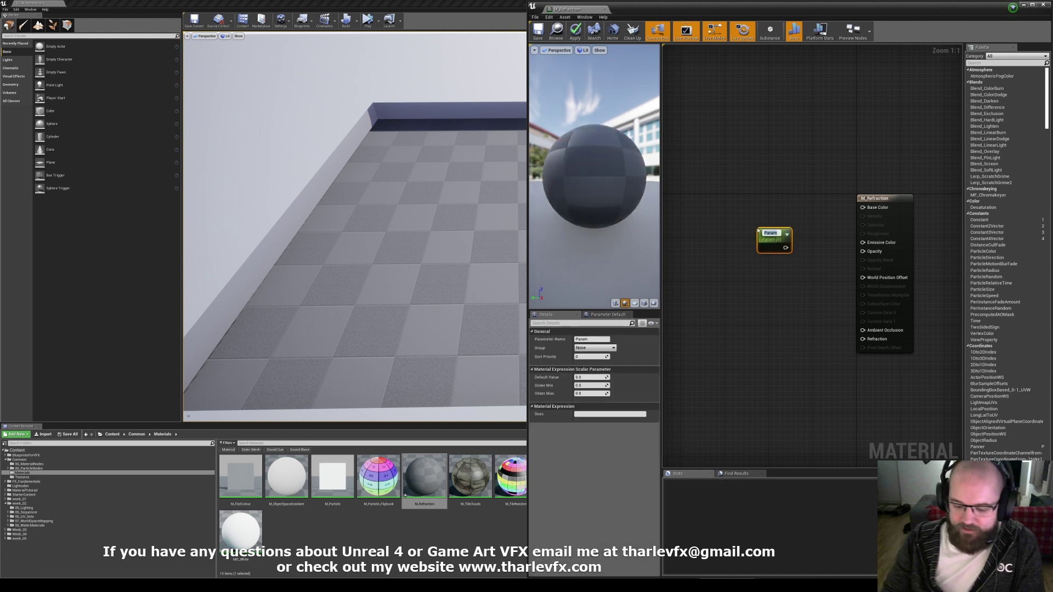
type("Opacity")
key("Return")
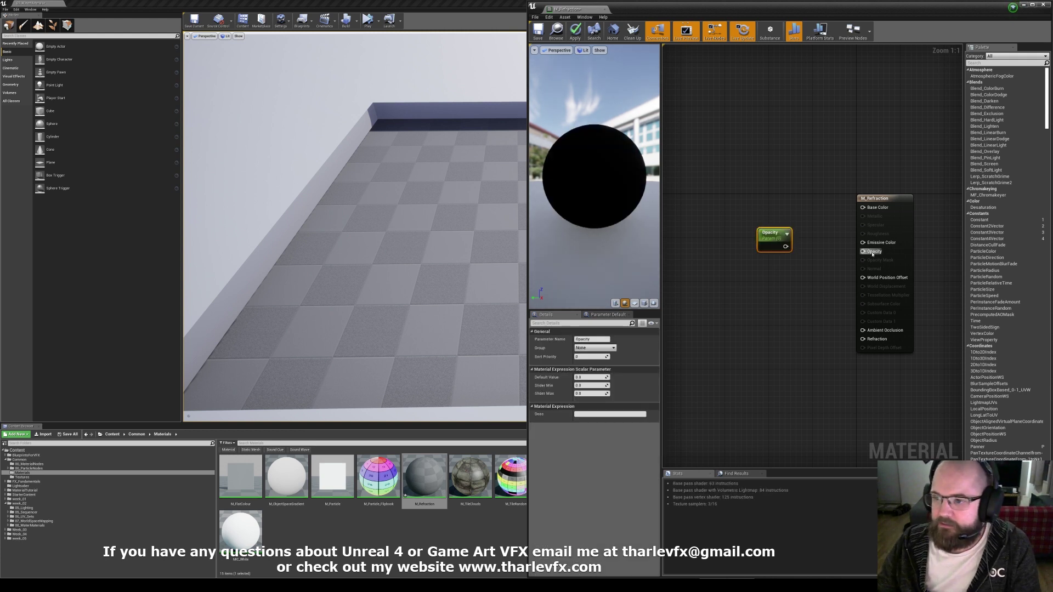
left_click_drag(862, 251, 785, 247)
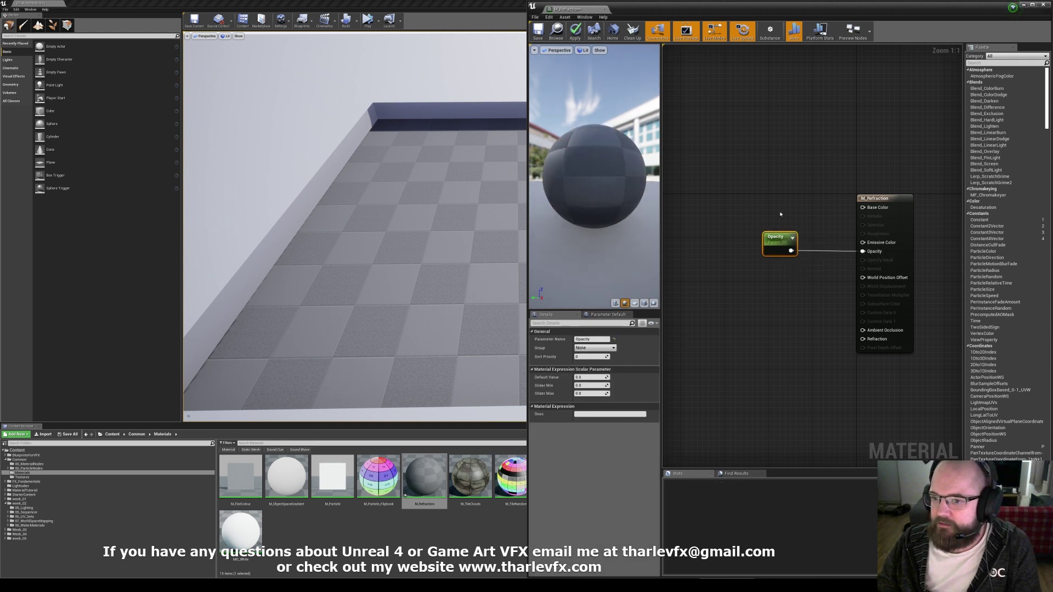
Add a scalar parameter named Refraction with a default value of 1 and connect it to the material's Refraction input.
left_click(755, 323)
left_click(768, 323)
type("Re")
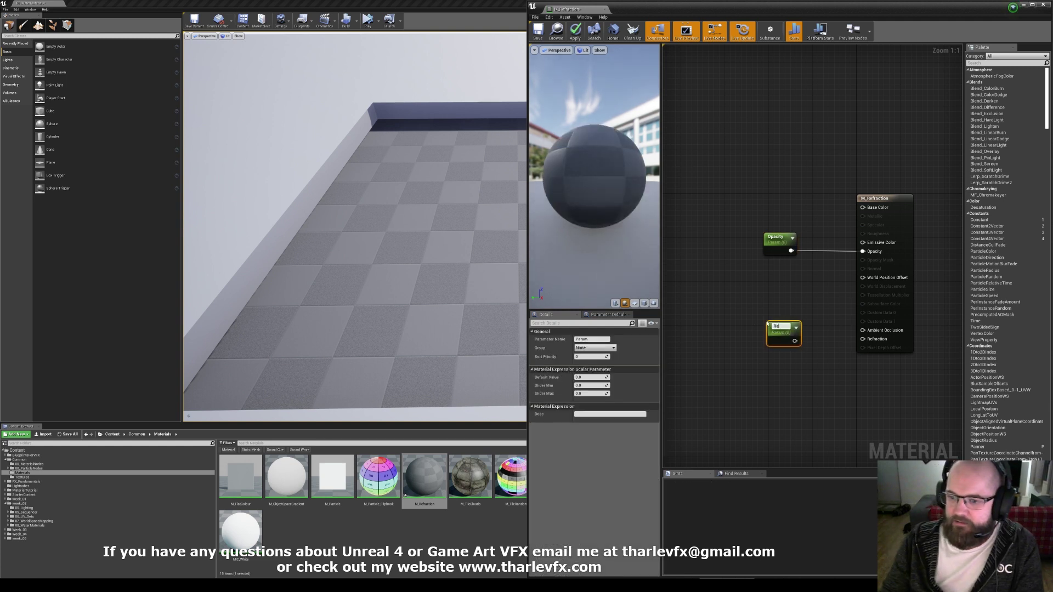
type("flaction")
key("Return")
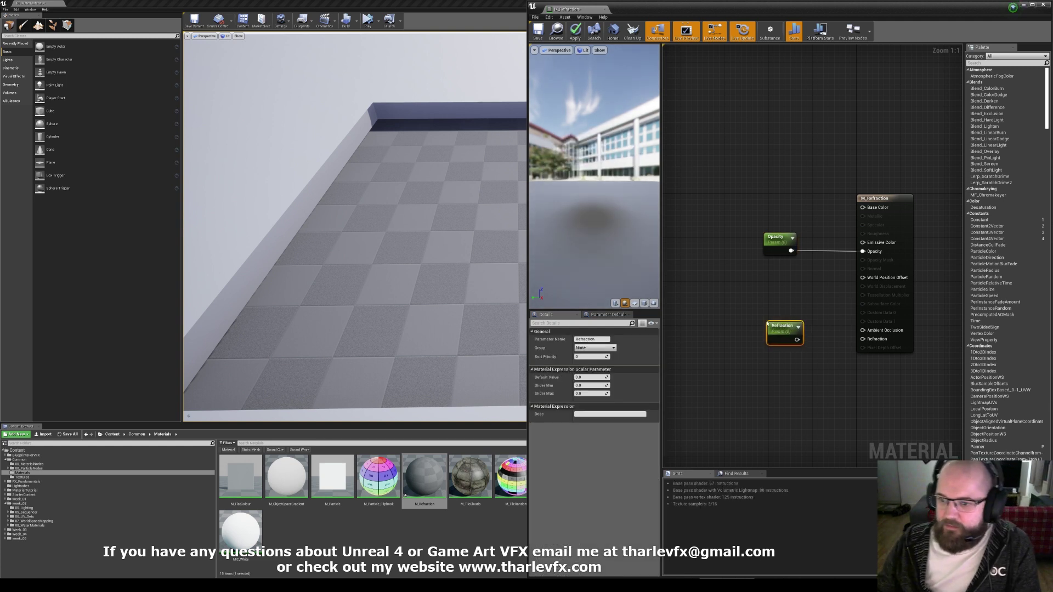
left_click(598, 378)
type("1")
left_click(686, 387)
left_click_drag(876, 341, 797, 340)
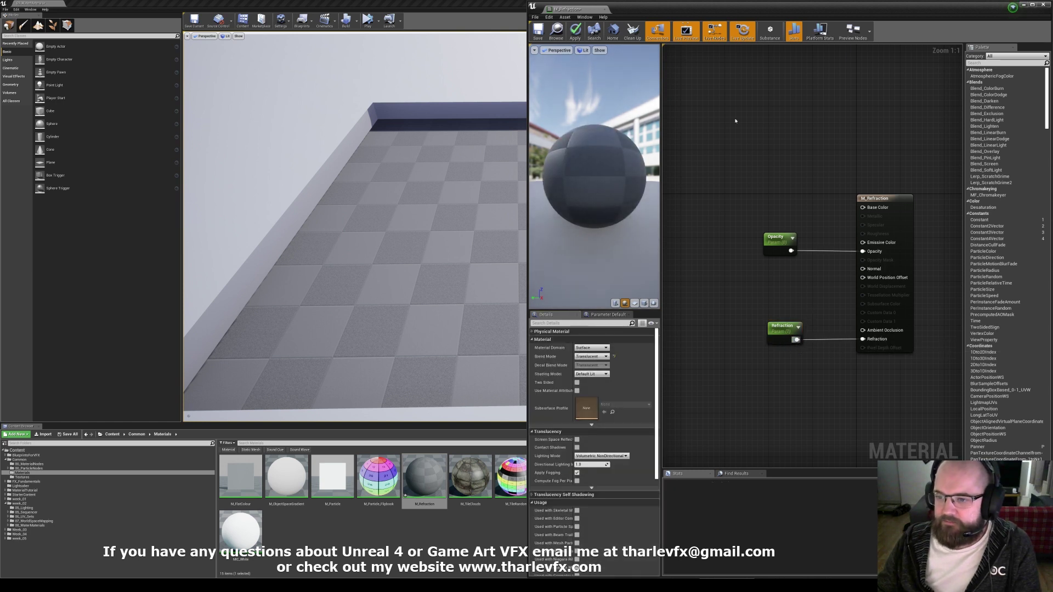
Apply the M_Refraction changes so the plane in the level uses them.
left_click(575, 31)
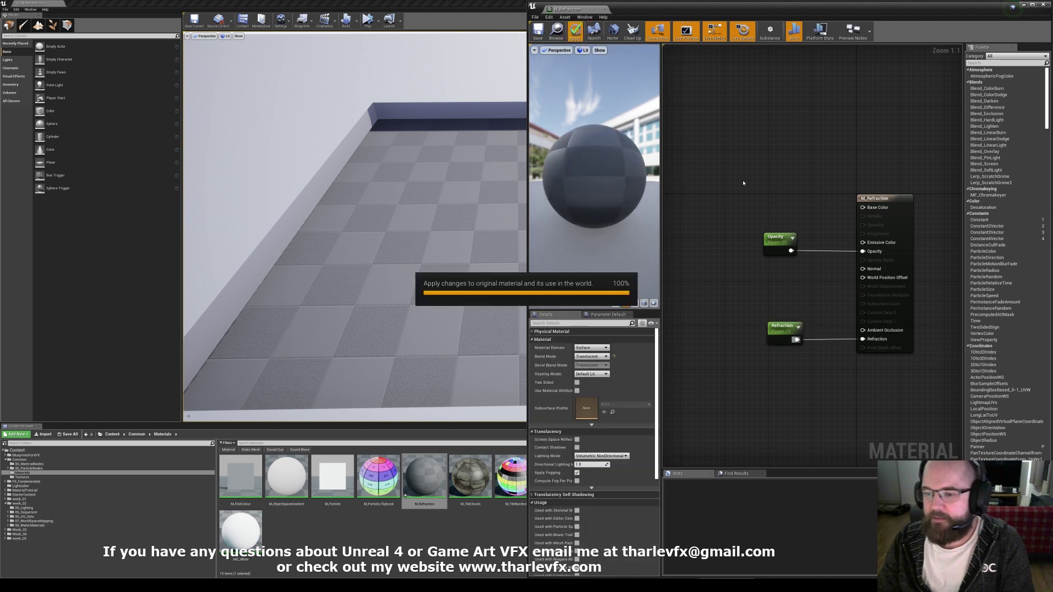
left_click(779, 329)
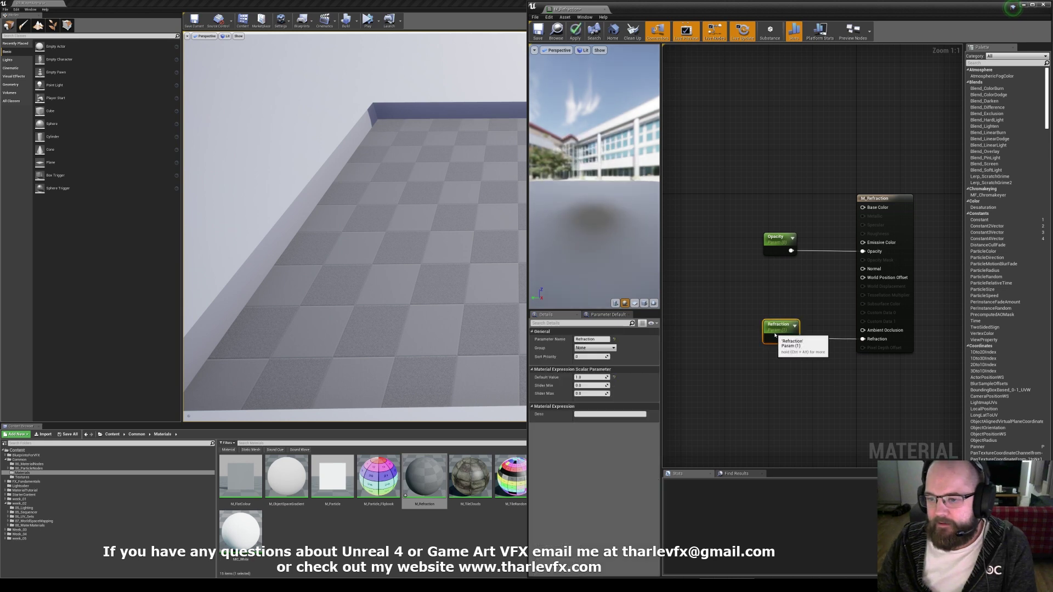
left_click(772, 300)
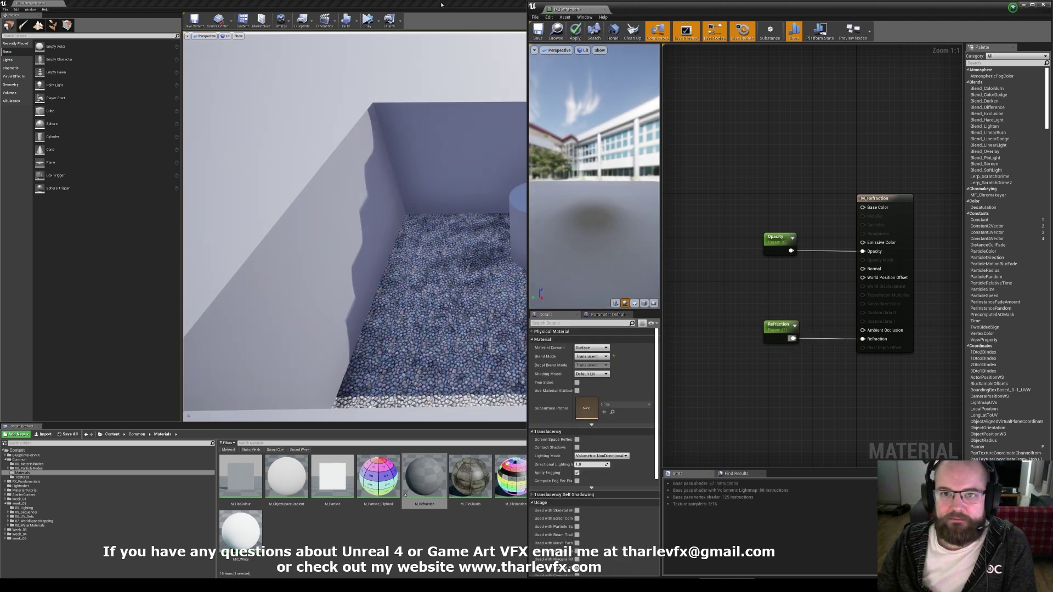
Shrink the level editor window to sit beside the material editor and select the refraction plane over the pool.
double_click(441, 5)
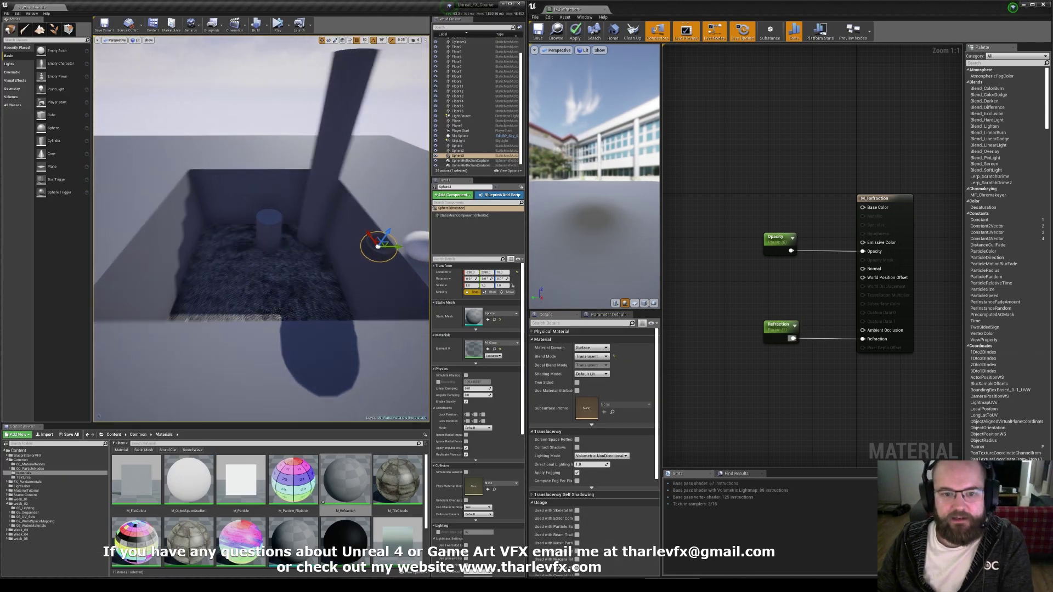
key("Escape")
right_click_drag(261, 229, 273, 271)
left_click(262, 228)
Look at the Unreal documentation pages on Using Refraction and Refraction using Pixel Normal Offset in the browser.
left_click(779, 327)
left_click(820, 309)
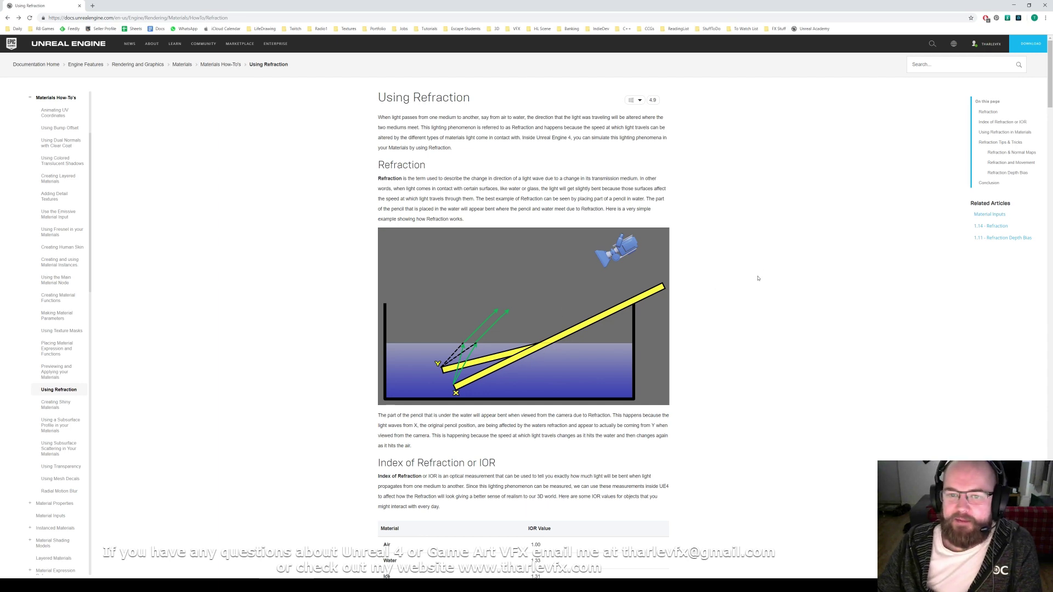
left_click(1013, 4)
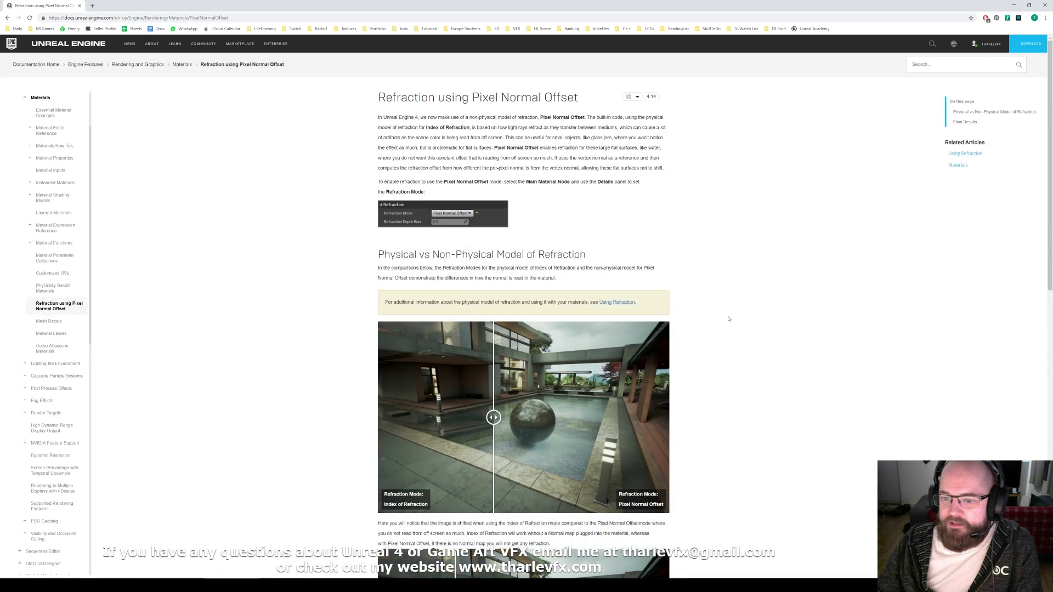
left_click(1013, 5)
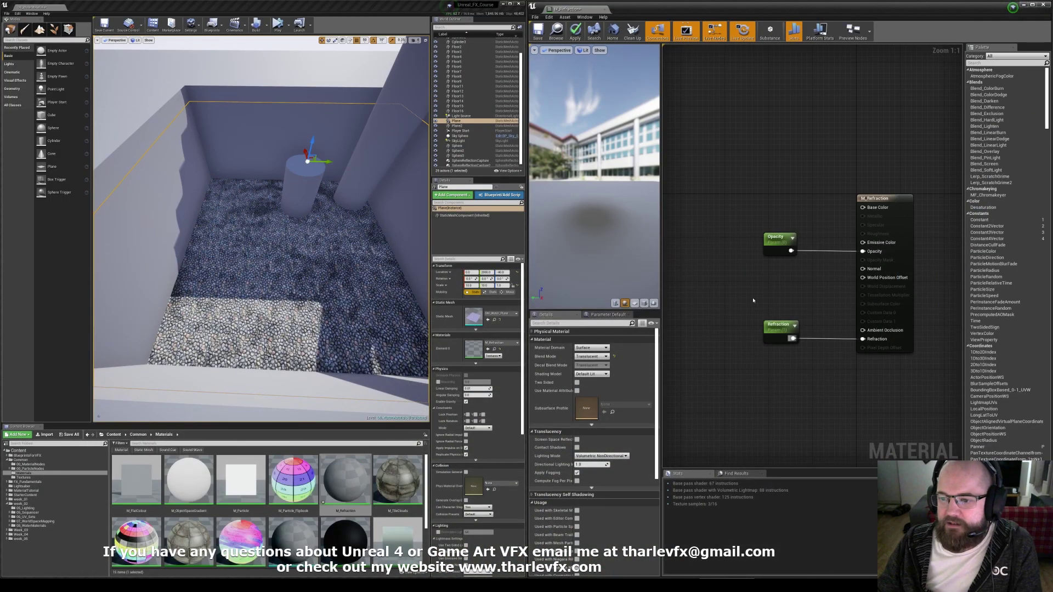
Set the Refraction parameter's default value to 1.5.
left_click(779, 327)
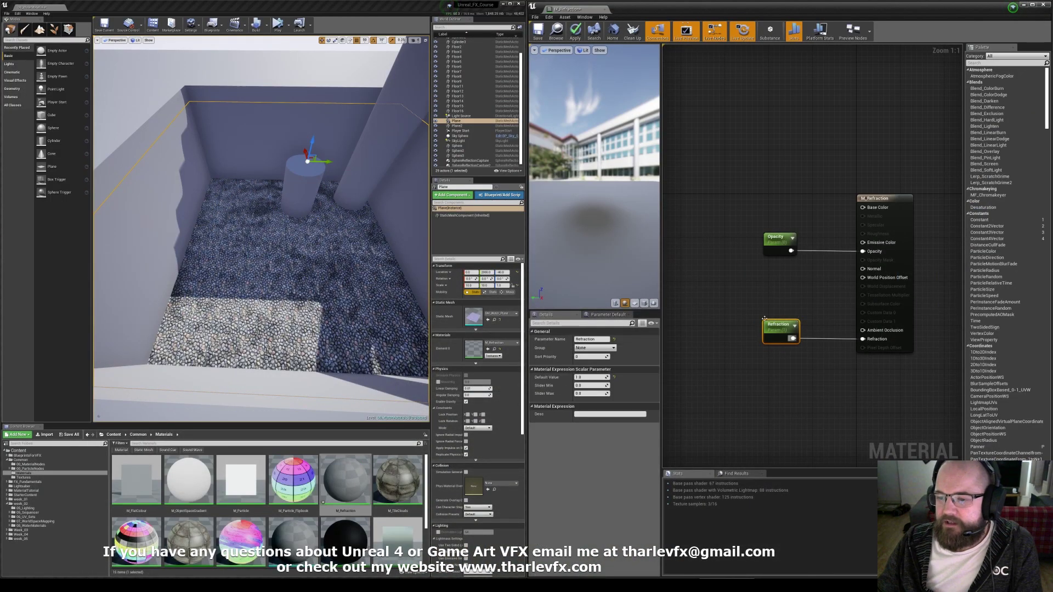
left_click_drag(816, 306, 761, 361)
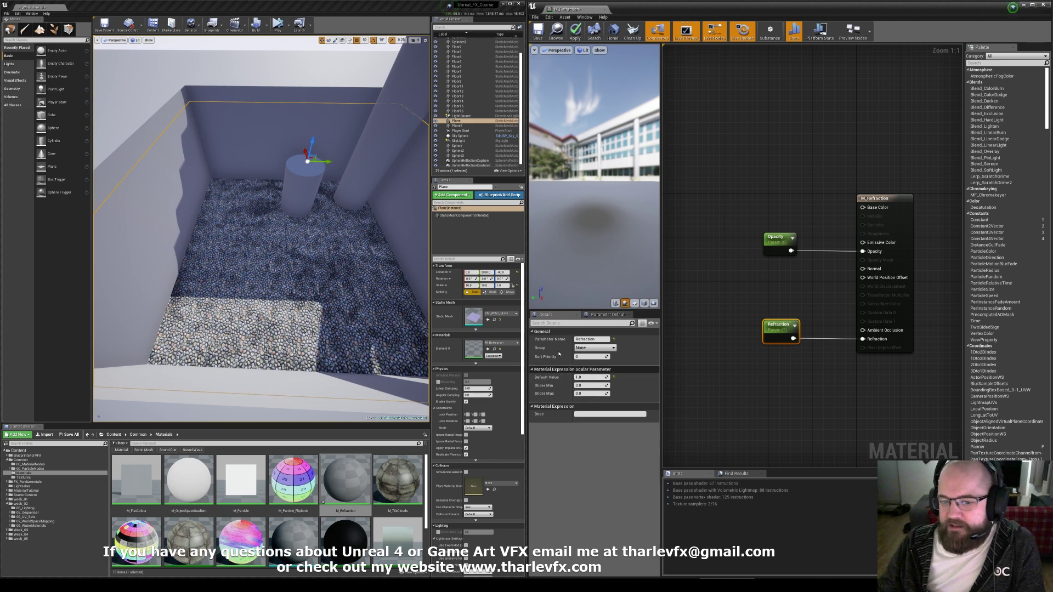
left_click(591, 377)
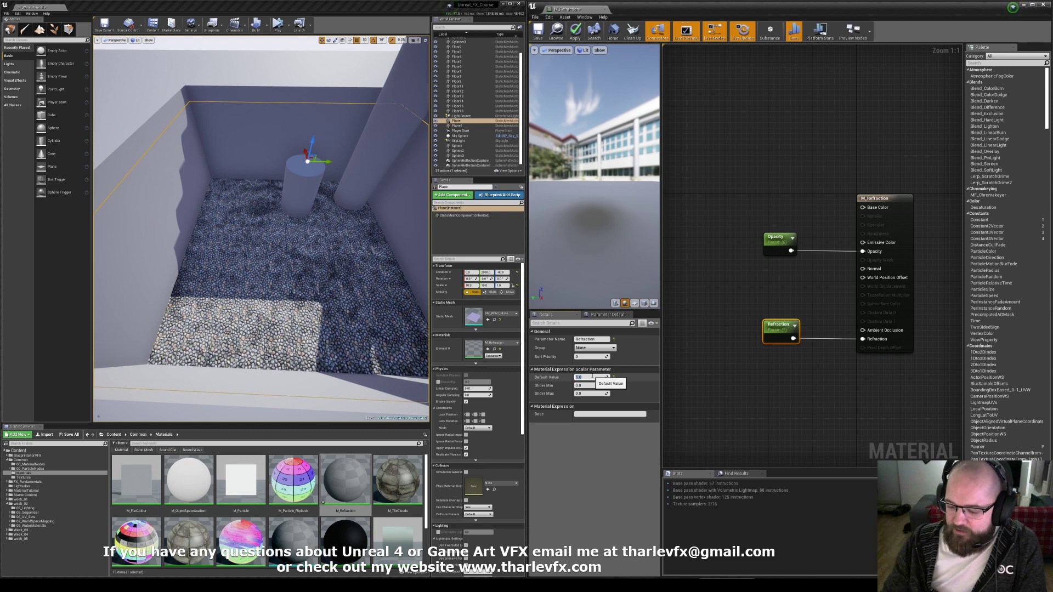
key("Return")
mouse_move(307, 236)
right_mouse_down()
mouse_move(306, 218)
mouse_move(310, 250)
mouse_move(324, 241)
right_mouse_up()
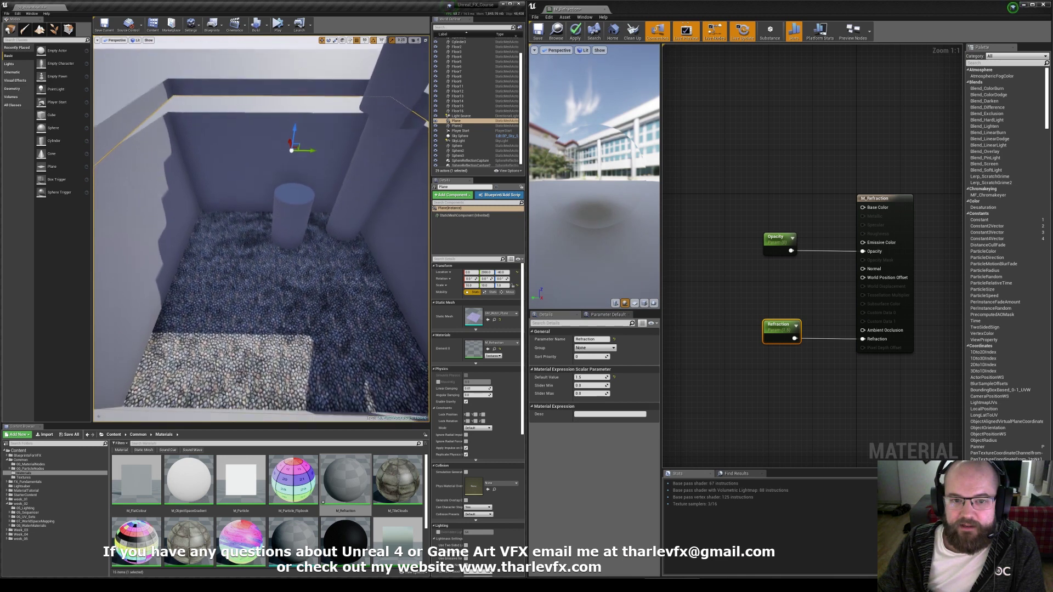
Try Refraction default values from below 1 up to about 1.7 to compare the distortion in the pool.
left_click(784, 330)
mouse_move(591, 377)
left_mouse_down()
mouse_move(570, 378)
mouse_move(591, 377)
left_mouse_up()
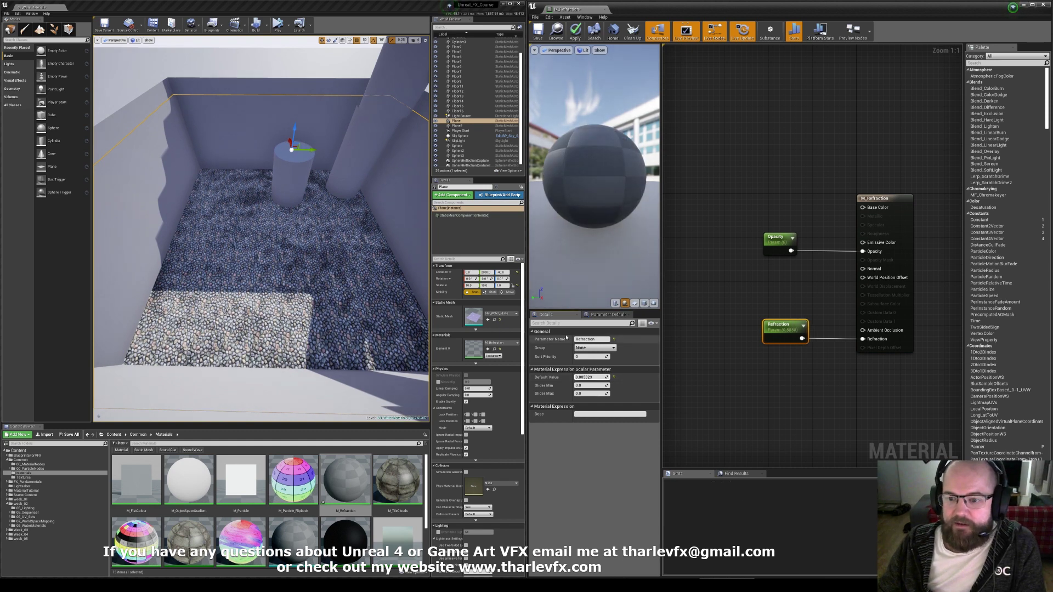
left_click_drag(591, 378, 623, 377)
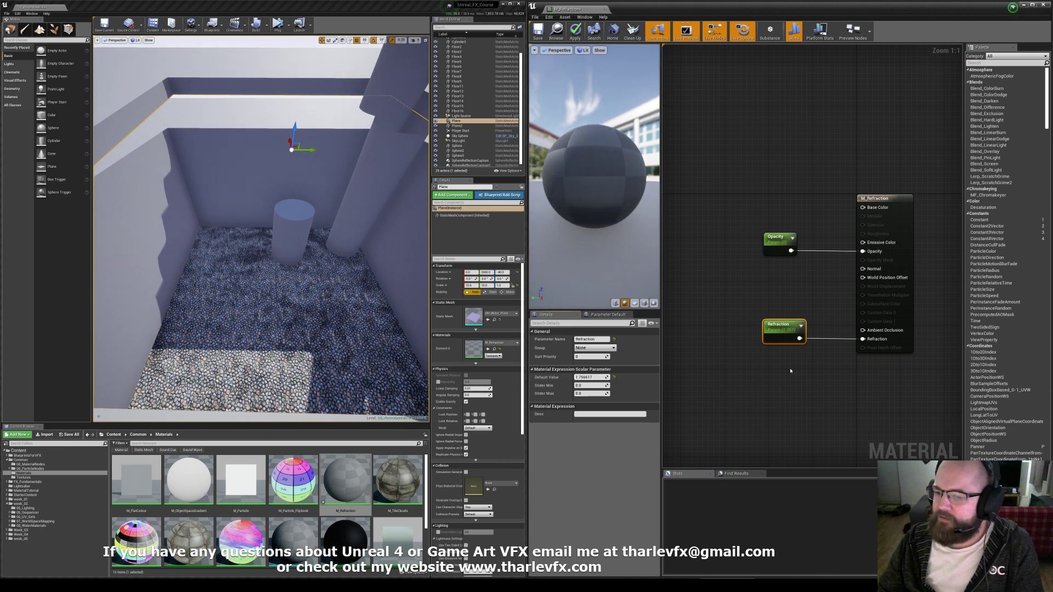
Set the Refraction parameter's default value to 1.4.
left_click(601, 377)
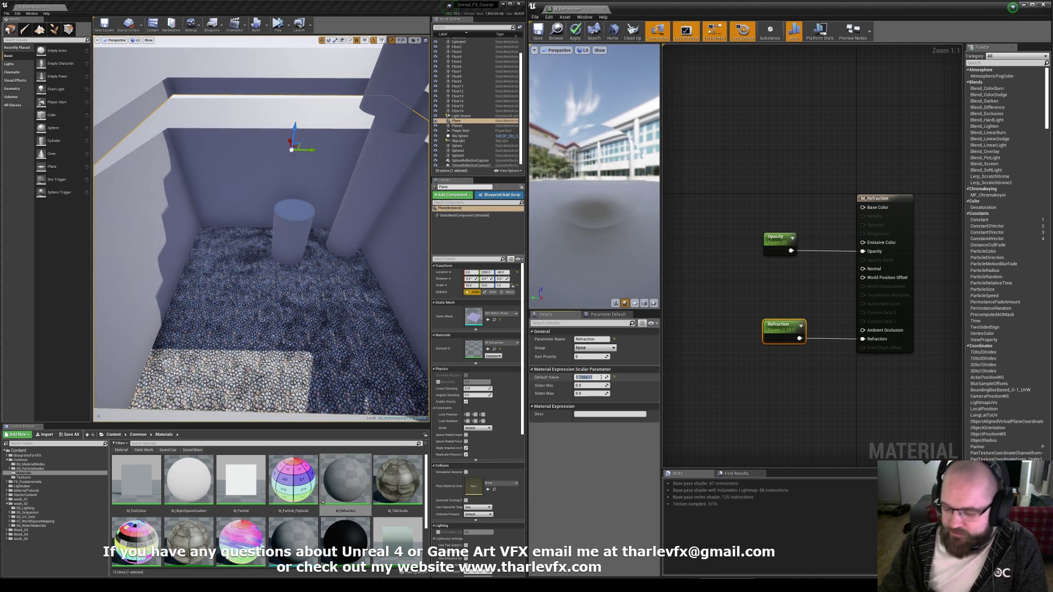
type("1.4")
key("Return")
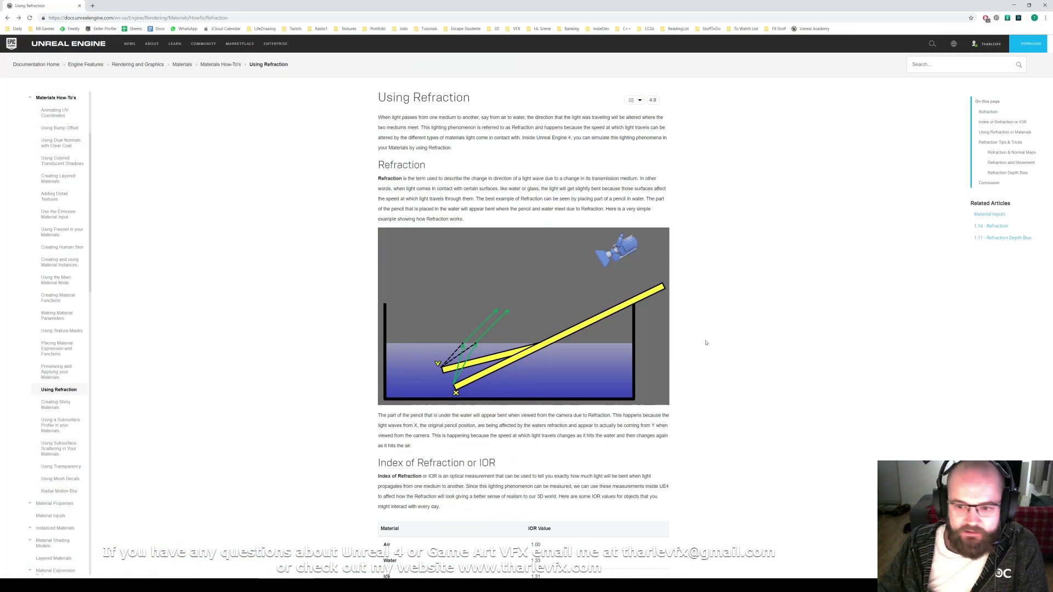
Check the IOR values for water, ice, glass and diamond in the Using Refraction documentation page.
scroll(706, 342, "down", 3)
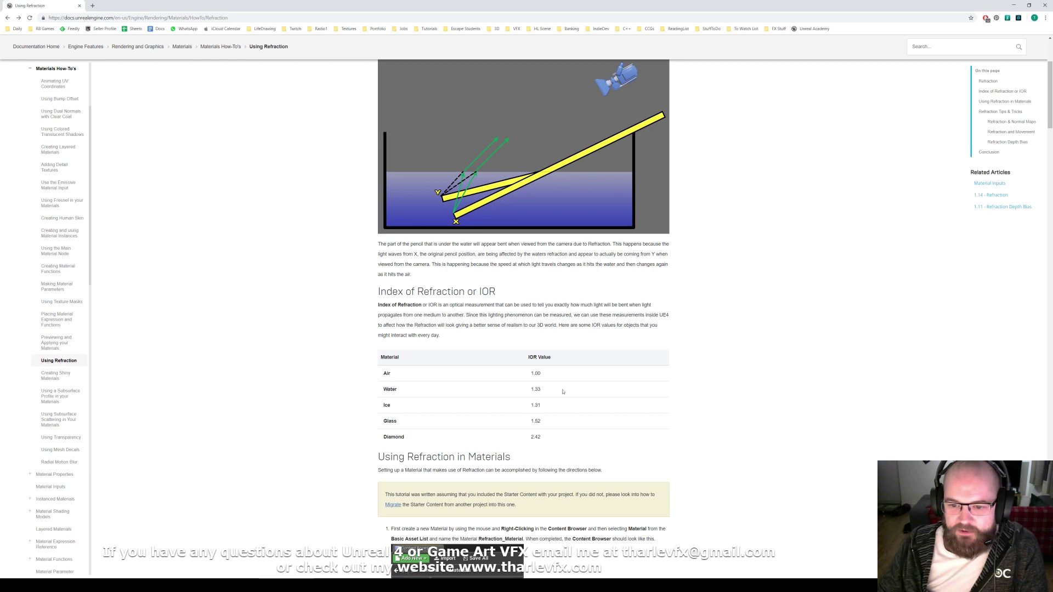
double_click(537, 406)
double_click(549, 422)
double_click(535, 437)
left_click(550, 391)
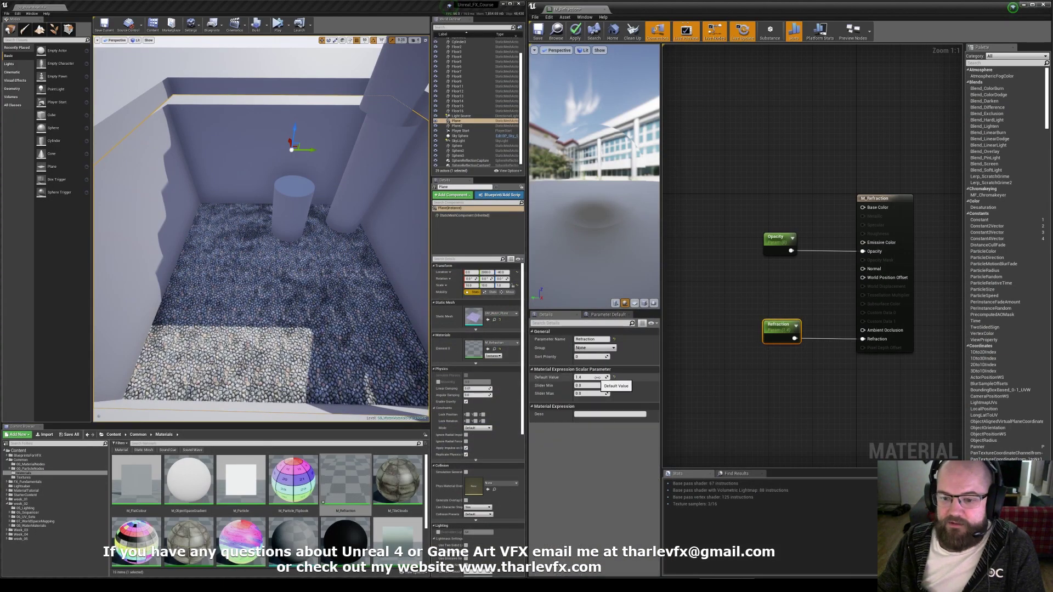
Lower the Refraction parameter's default value to about 1.33 and reconnect it to the material's Refraction input.
mouse_move(590, 377)
left_mouse_down()
mouse_move(603, 378)
mouse_move(582, 377)
left_mouse_up()
left_click(740, 292)
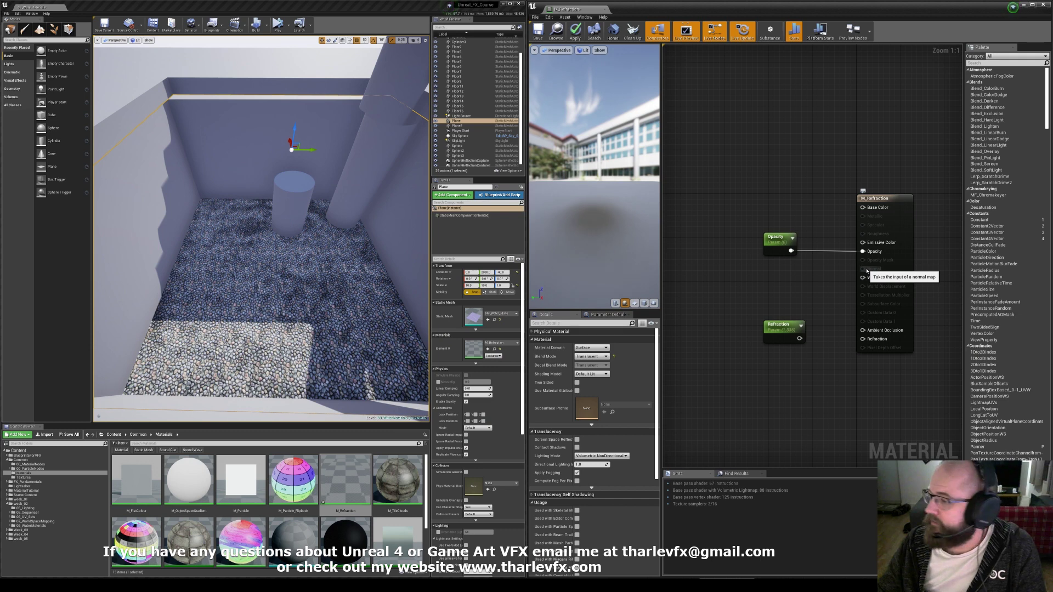
left_click_drag(800, 338, 876, 340)
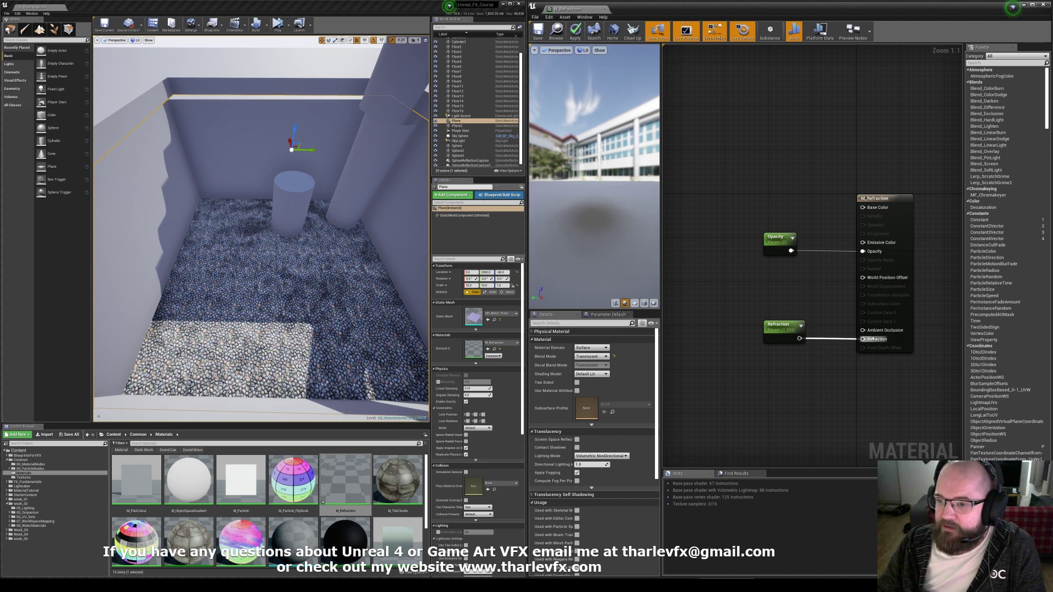
Feed a Texture Sample using T_Water_Normal_Subtle into the material's Normal input and apply the changes.
left_click(692, 264)
left_click(609, 400)
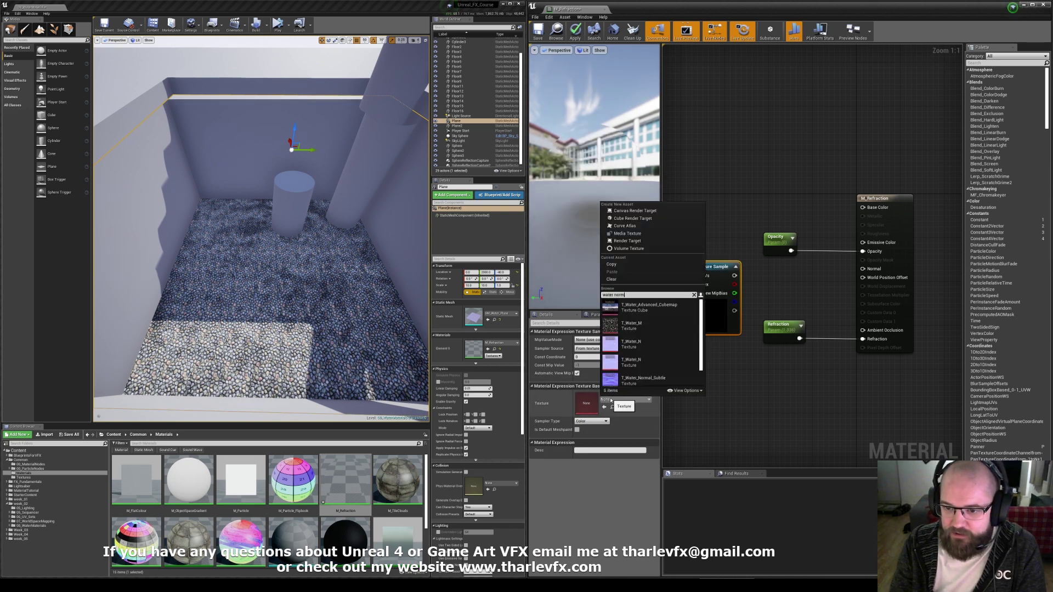
left_click(639, 306)
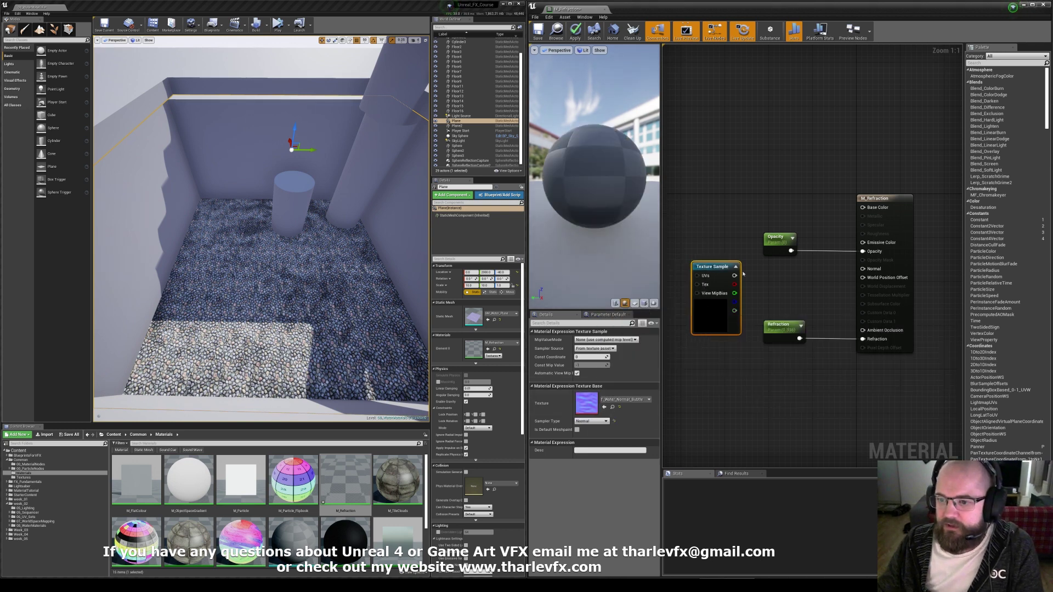
left_click_drag(734, 275, 864, 268)
left_click(731, 209)
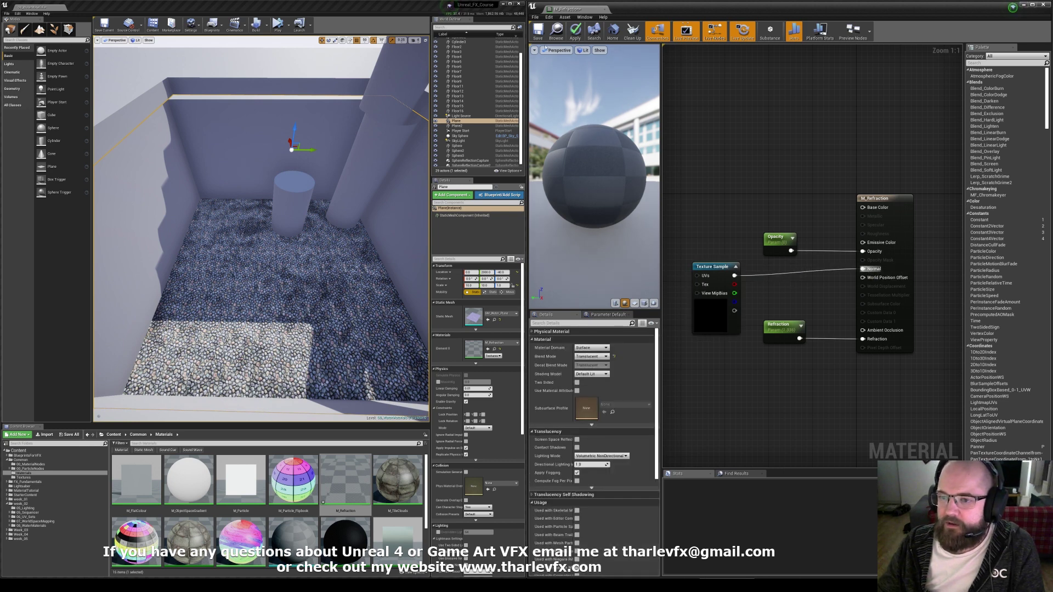
left_click(575, 31)
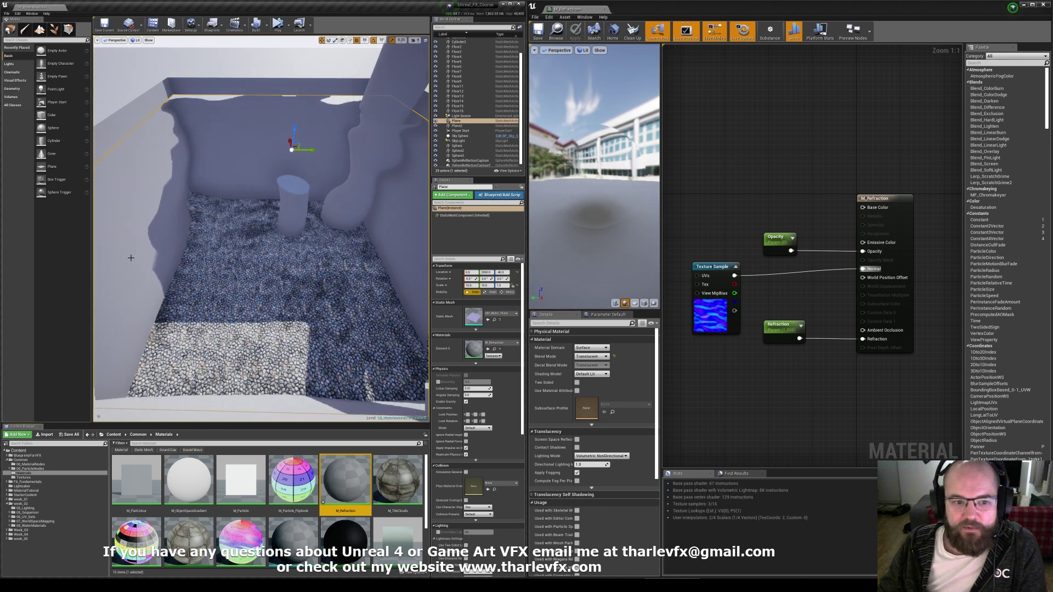
left_click(718, 267)
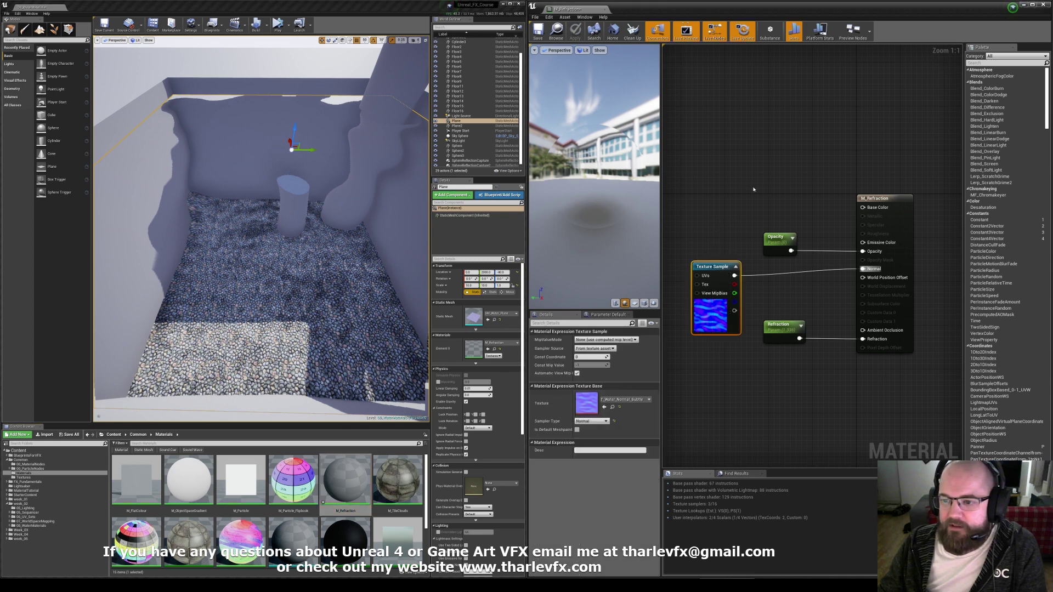
Set the Refraction parameter's default value to 1.33.
left_click(766, 192)
left_click(782, 241)
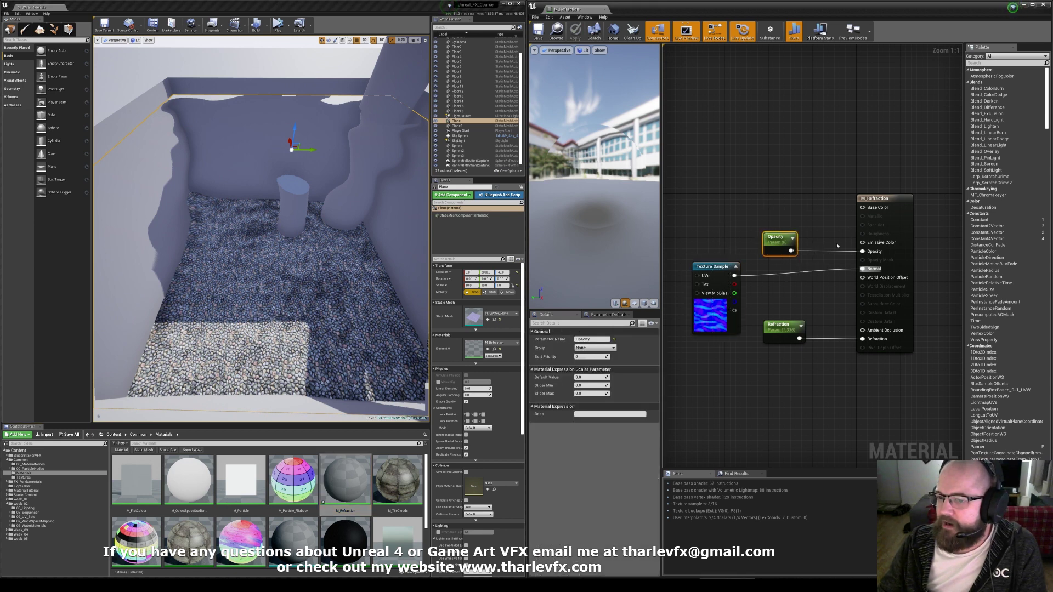
left_click(773, 334)
mouse_move(589, 377)
left_mouse_down()
mouse_move(625, 378)
mouse_move(592, 378)
mouse_move(606, 377)
left_mouse_up()
type("1.33")
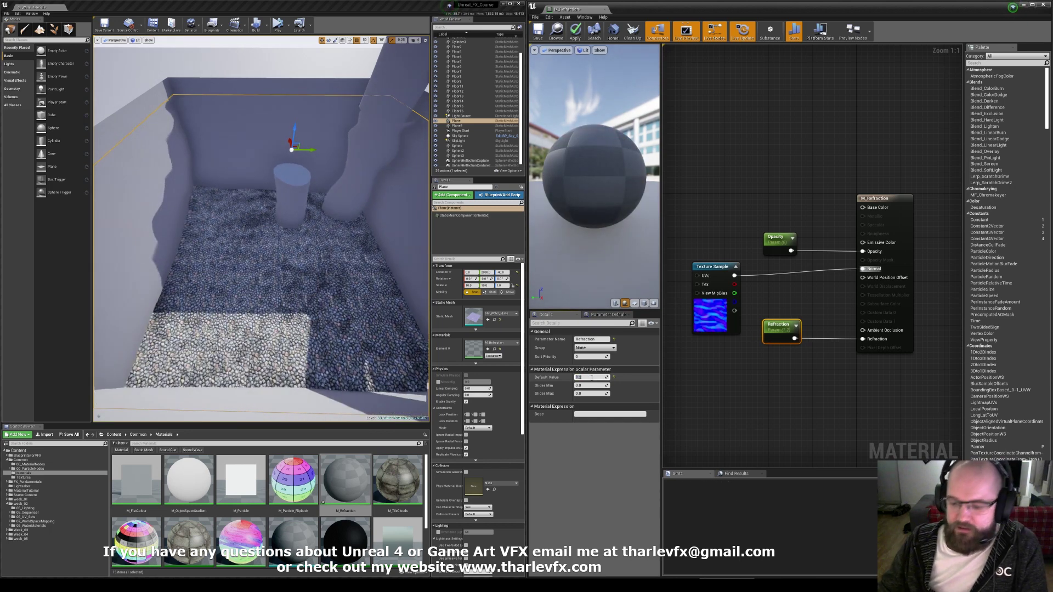
key("Return")
left_click(705, 224)
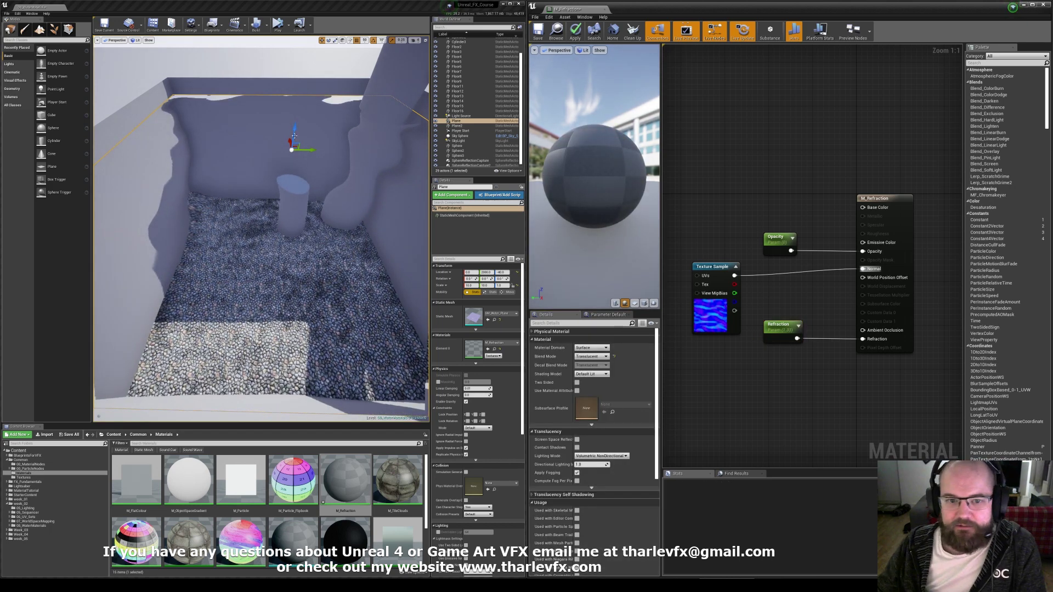
Add a Panner node beside the Texture Sample and set its Speed X to 0.1.
right_click_drag(714, 311, 788, 316)
left_click(788, 317)
left_click(700, 279)
right_click(700, 279)
type("panner")
key("Return")
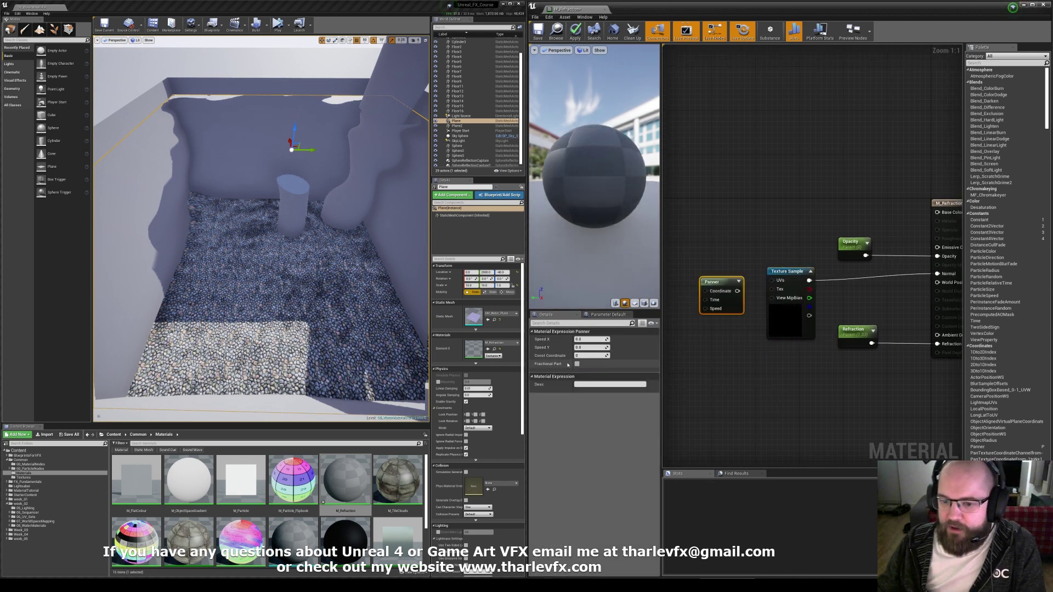
left_click(592, 339)
type("0.1")
key("Return")
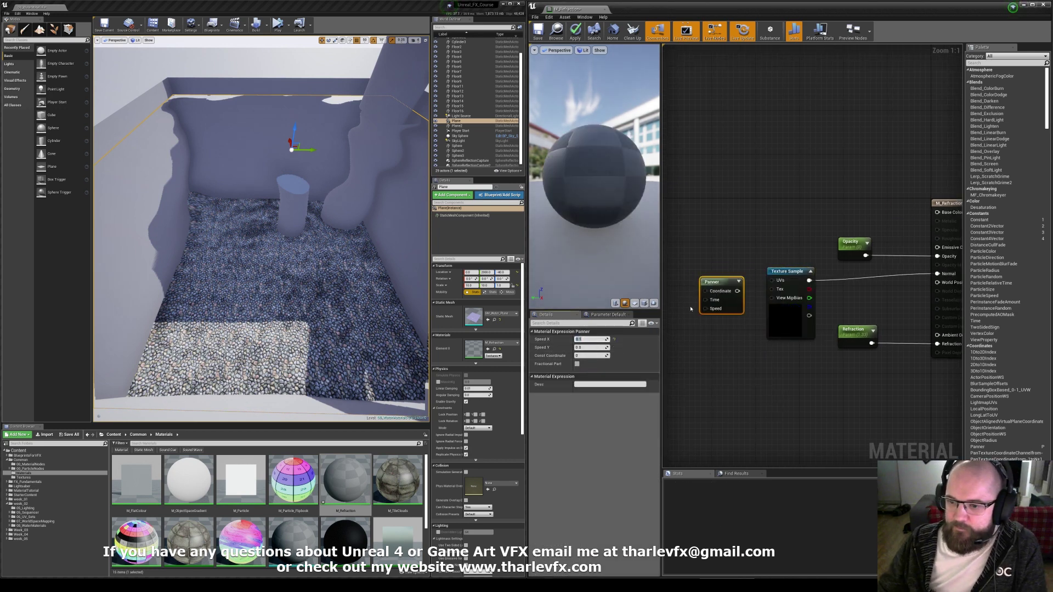
Connect the Panner to the Texture Sample's UVs, apply the changes and check the animated refraction over the pool.
left_click_drag(772, 280, 736, 271)
left_click(717, 238)
left_click(575, 31)
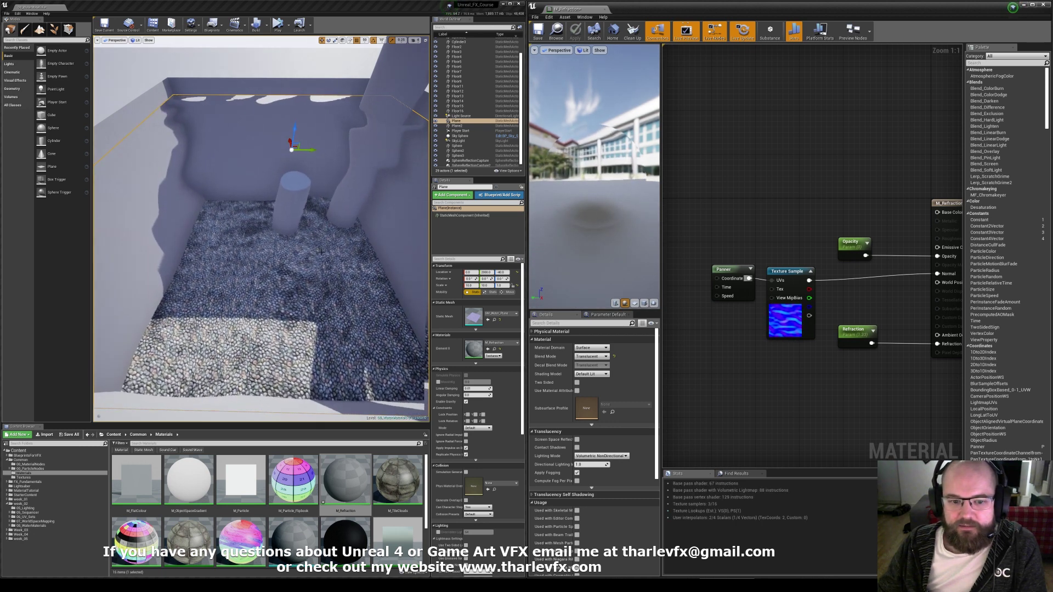
middle_click_drag(340, 253, 341, 259)
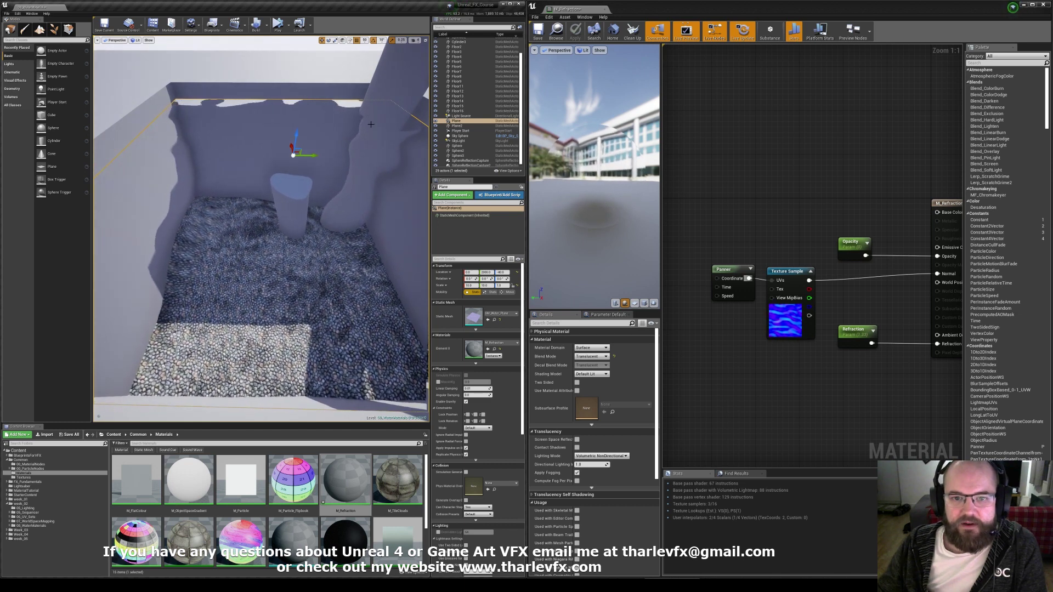
right_click_drag(339, 106, 339, 38)
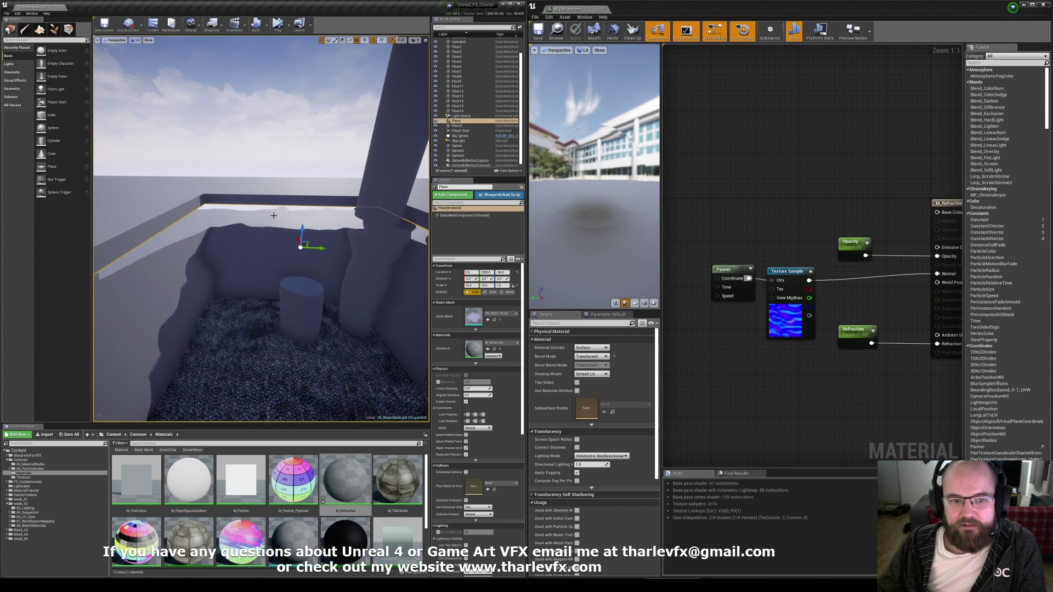
right_click_drag(274, 216, 233, 194)
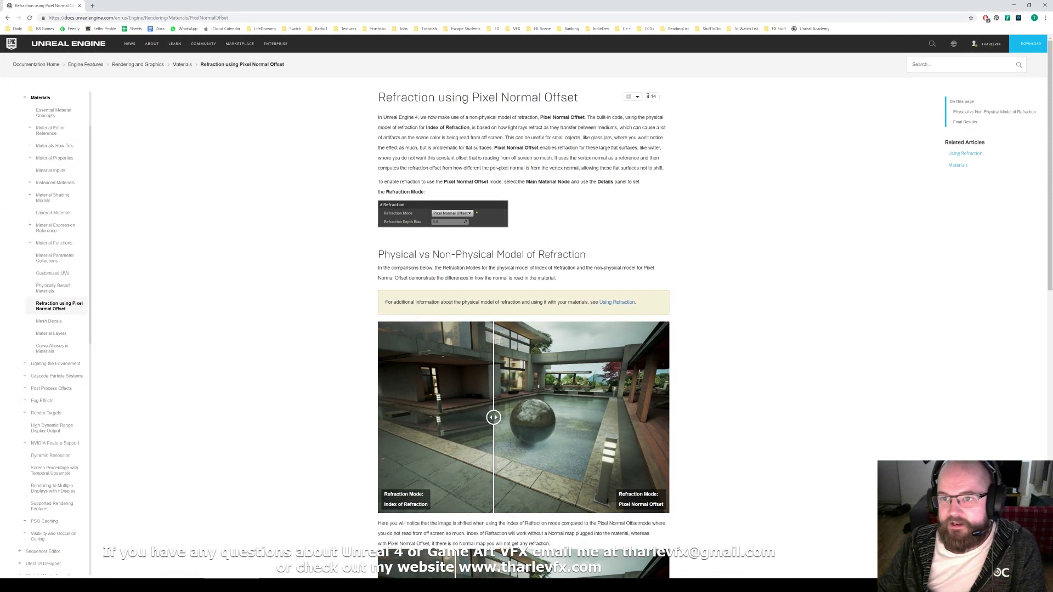
Switch to the Refraction using Pixel Normal Offset documentation in the browser and compare both refraction modes in the first pool image.
left_click_drag(648, 96, 642, 99)
left_click(568, 121)
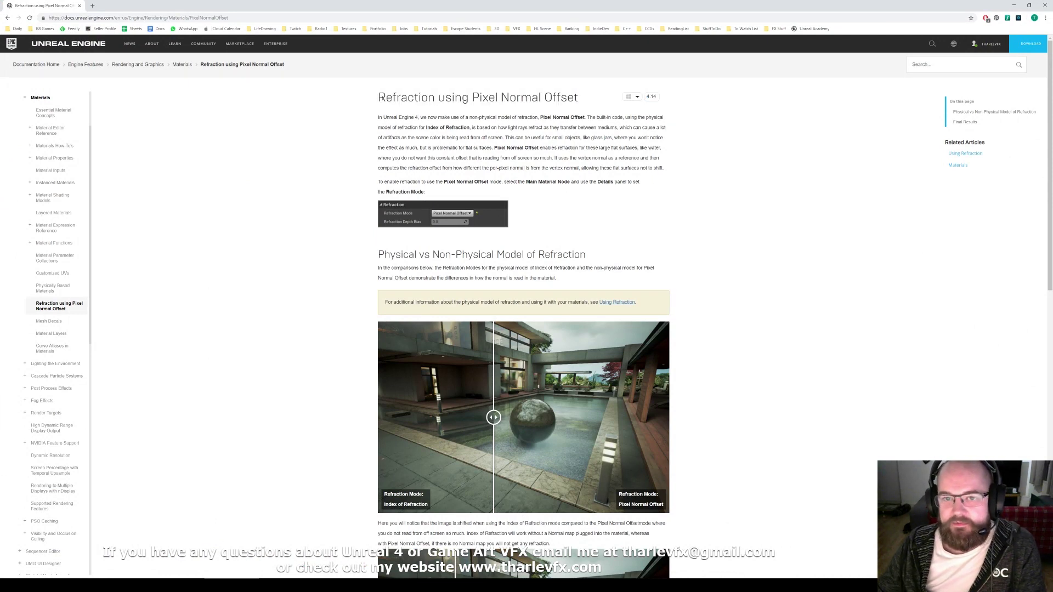
left_click_drag(378, 97, 560, 98)
left_click(758, 215)
scroll(739, 200, "down", 2)
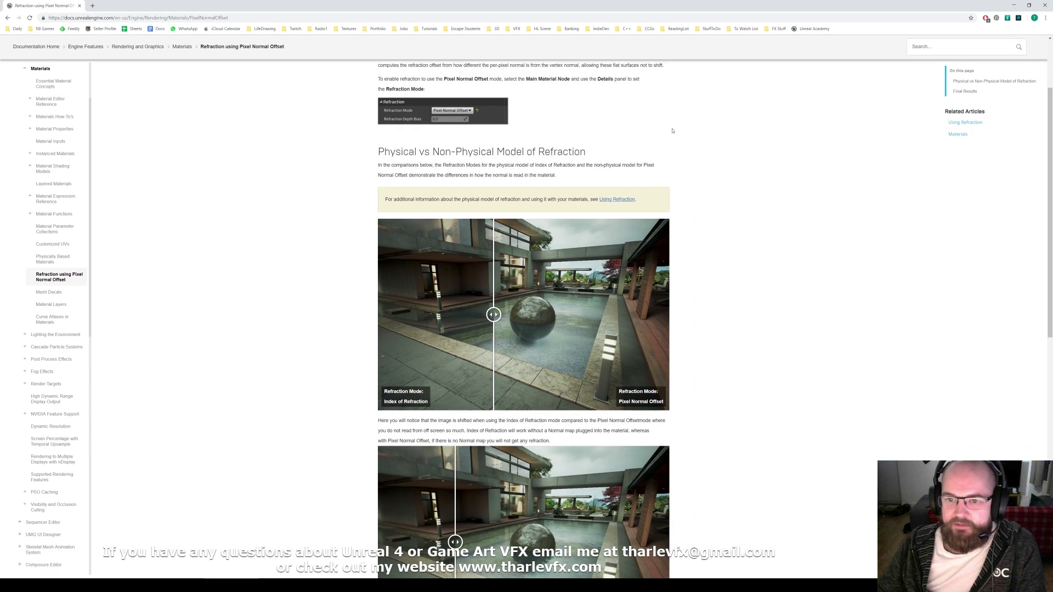
left_click_drag(493, 327, 656, 327)
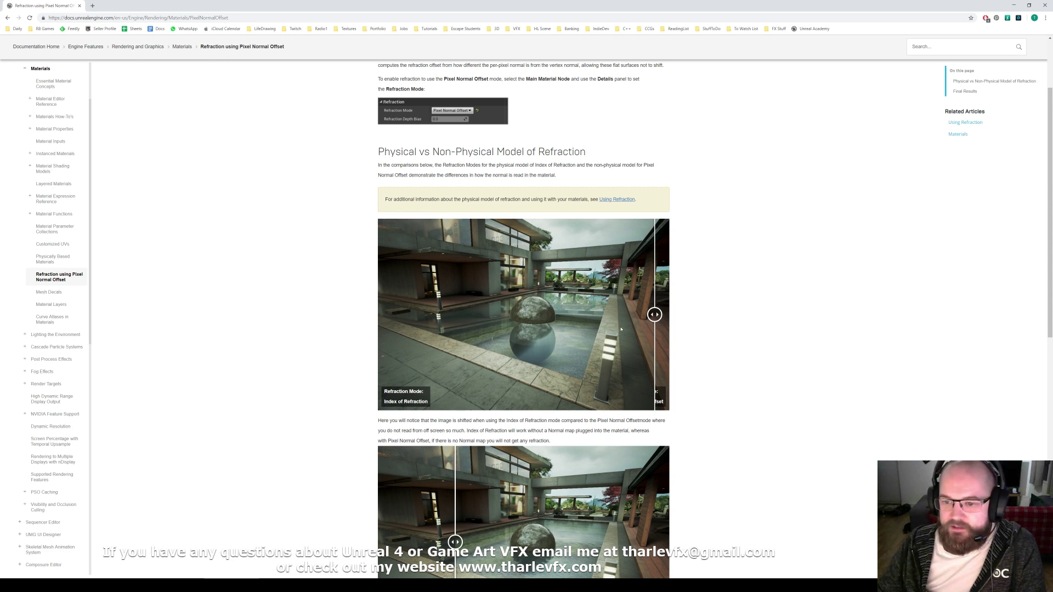
left_click_drag(655, 317, 413, 313)
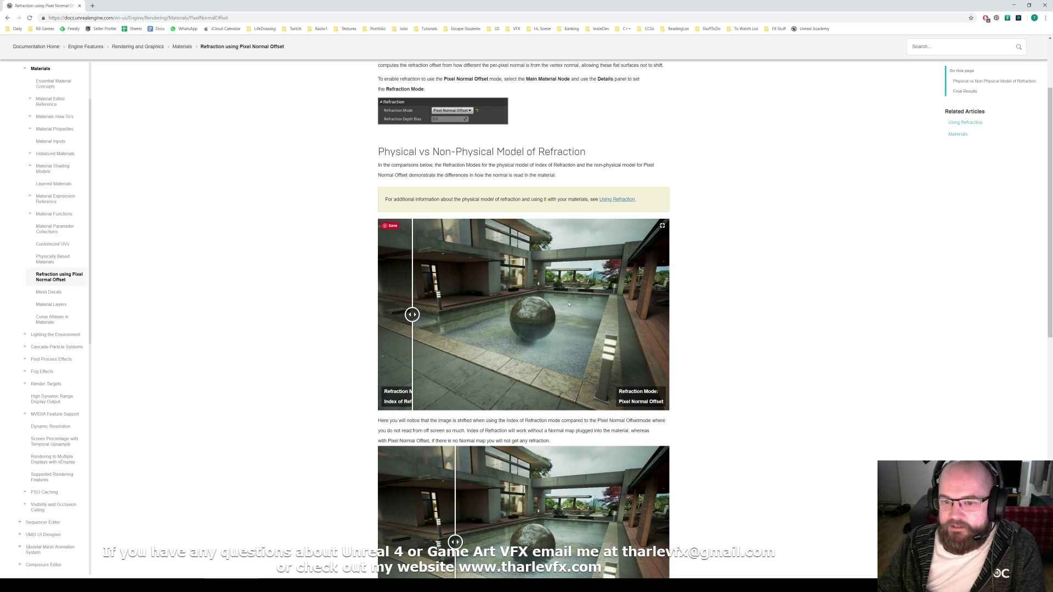
left_click_drag(414, 321, 611, 323)
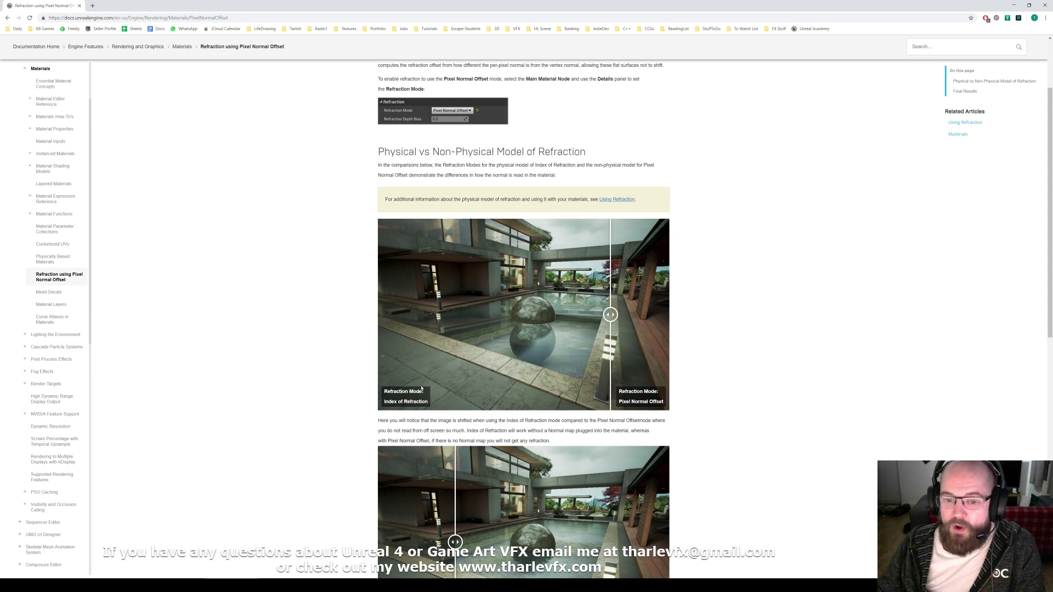
Examine the documentation's second comparison image and final results, and return to the material editor.
left_click_drag(379, 420, 443, 421)
left_click(326, 358)
scroll(737, 310, "down", 4)
left_click_drag(463, 340, 398, 344)
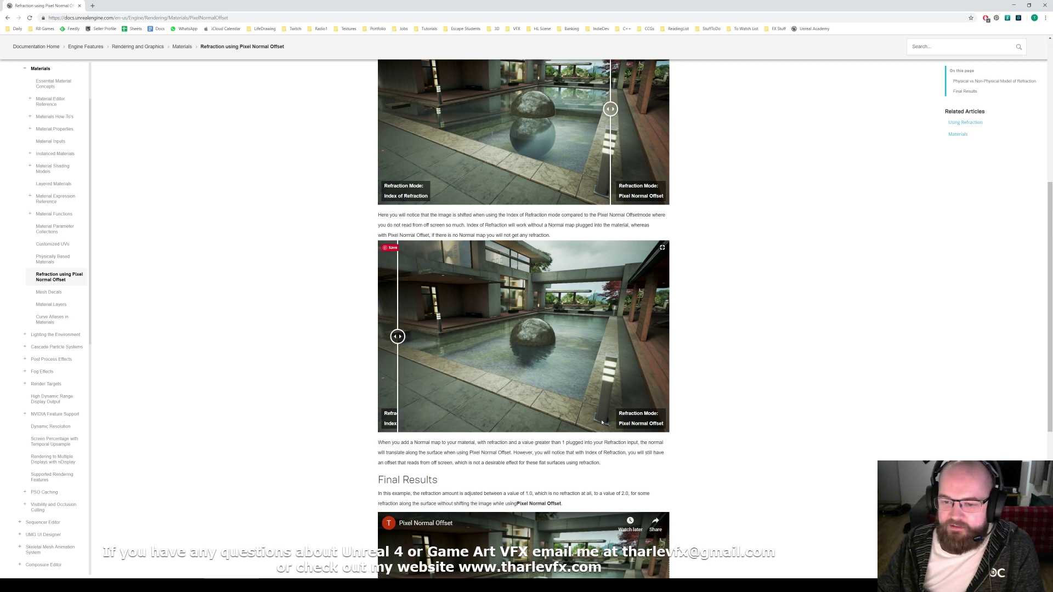
scroll(620, 433, "down", 3)
left_click(1013, 6)
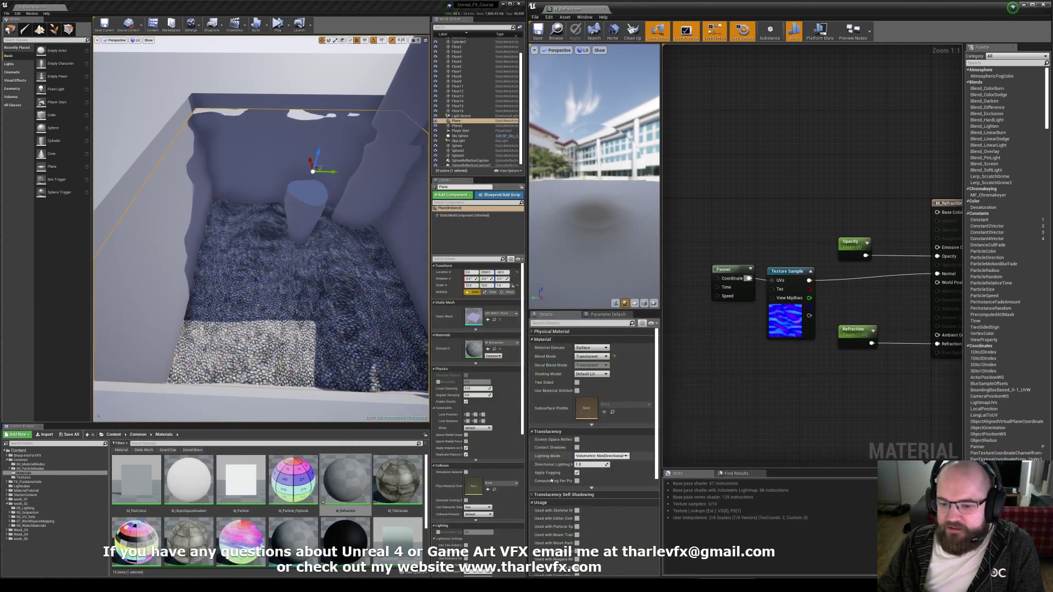
Set the material's Refraction Mode to Pixel Normal Offset and apply the changes.
scroll(574, 516, "down", 5)
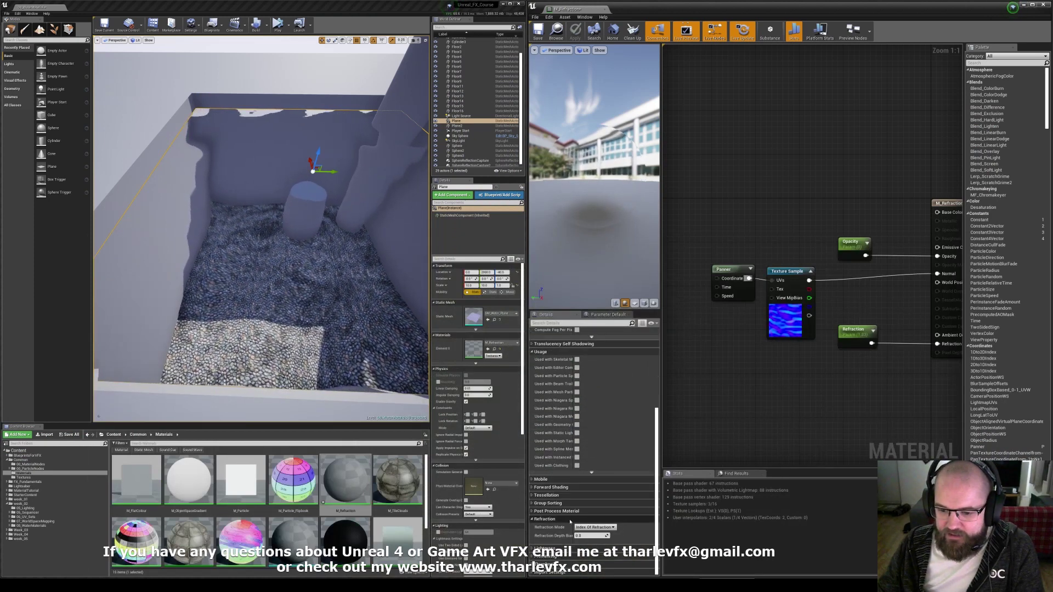
left_click(594, 527)
left_click(592, 537)
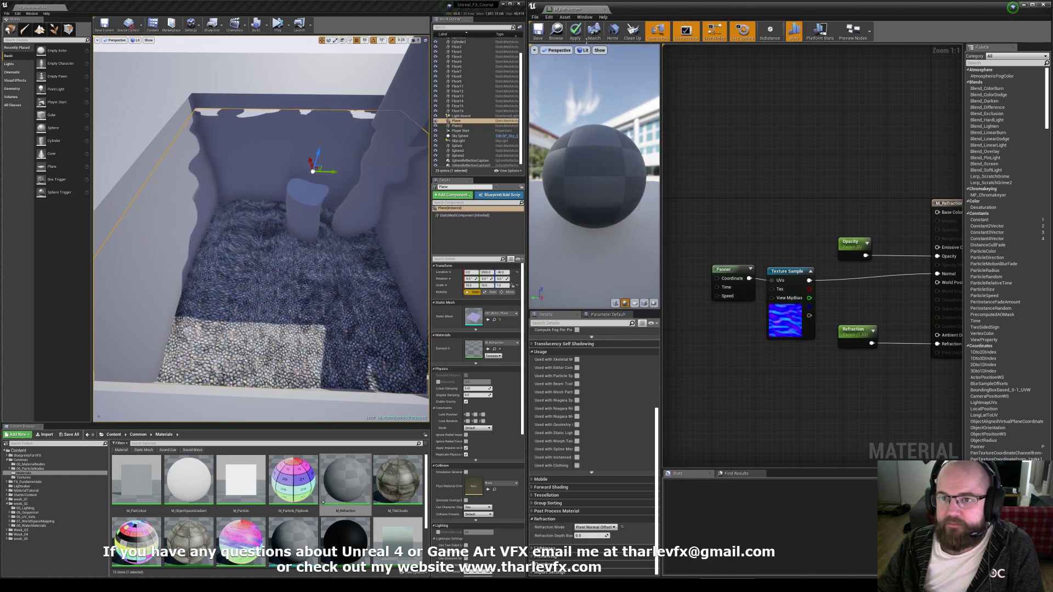
left_click(575, 32)
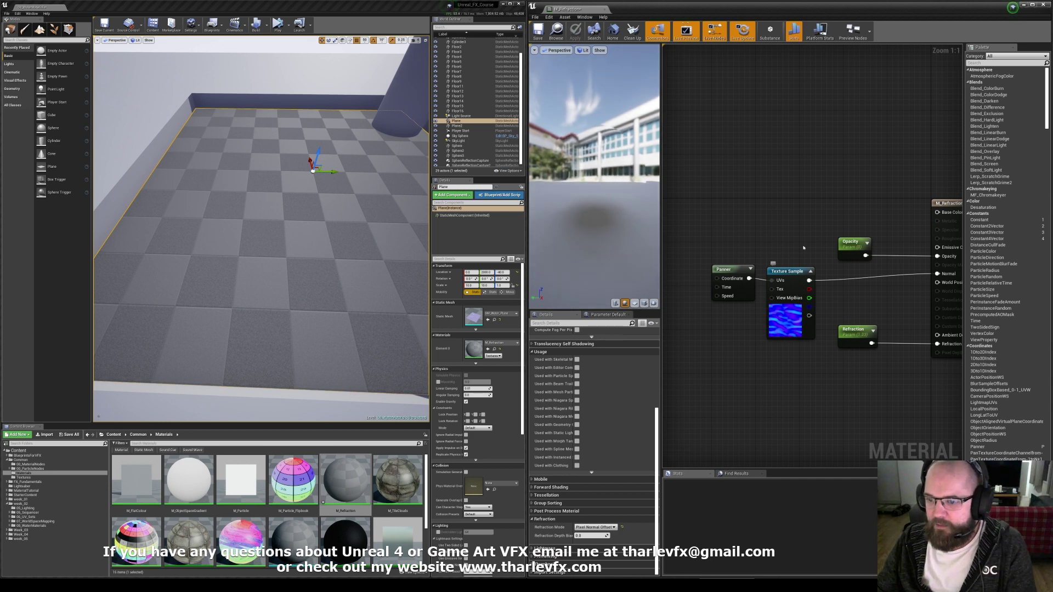
left_click(790, 271)
left_click(785, 214)
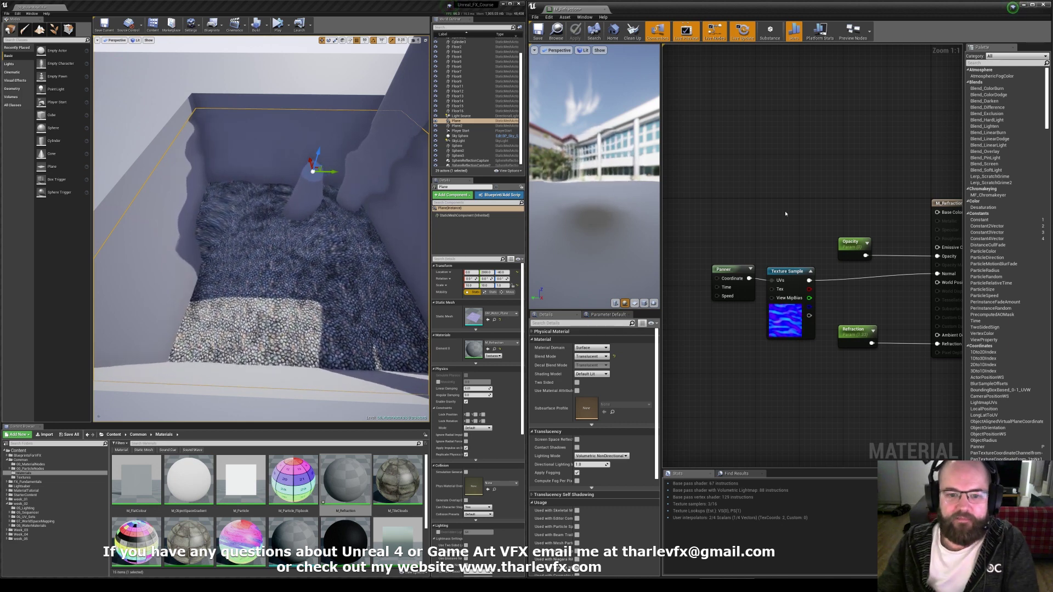
Check the Refraction parameter's settings and examine the refraction on the pool surface and the two spheres from several angles.
left_click(857, 339)
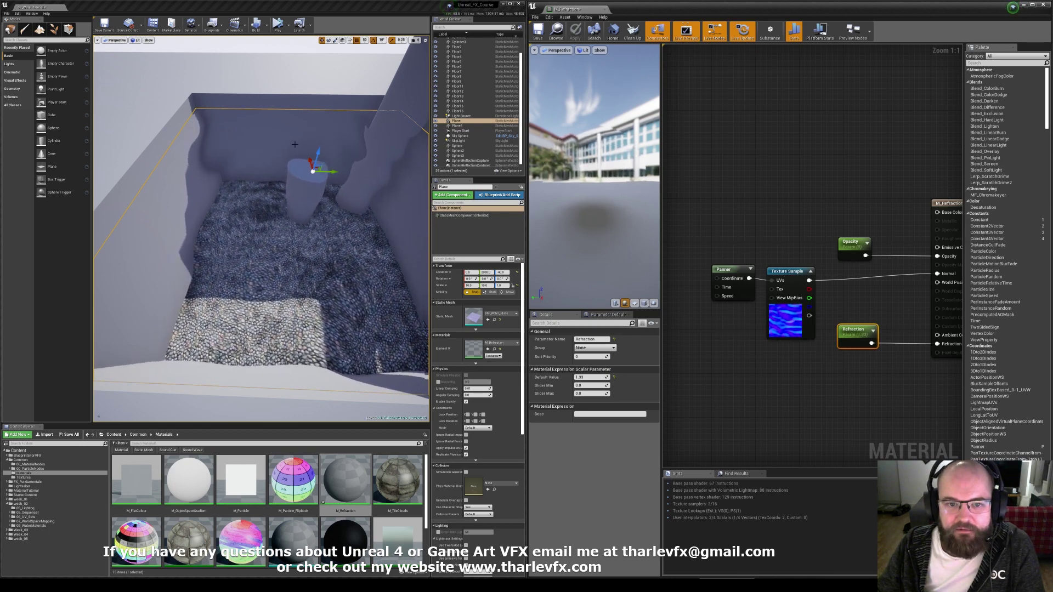
mouse_move(268, 209)
right_mouse_down()
mouse_move(268, 157)
mouse_move(265, 208)
mouse_move(211, 258)
mouse_move(227, 247)
mouse_move(315, 250)
mouse_move(241, 247)
mouse_move(269, 255)
mouse_move(257, 220)
mouse_move(275, 227)
right_mouse_up()
key("Escape")
left_click(278, 194)
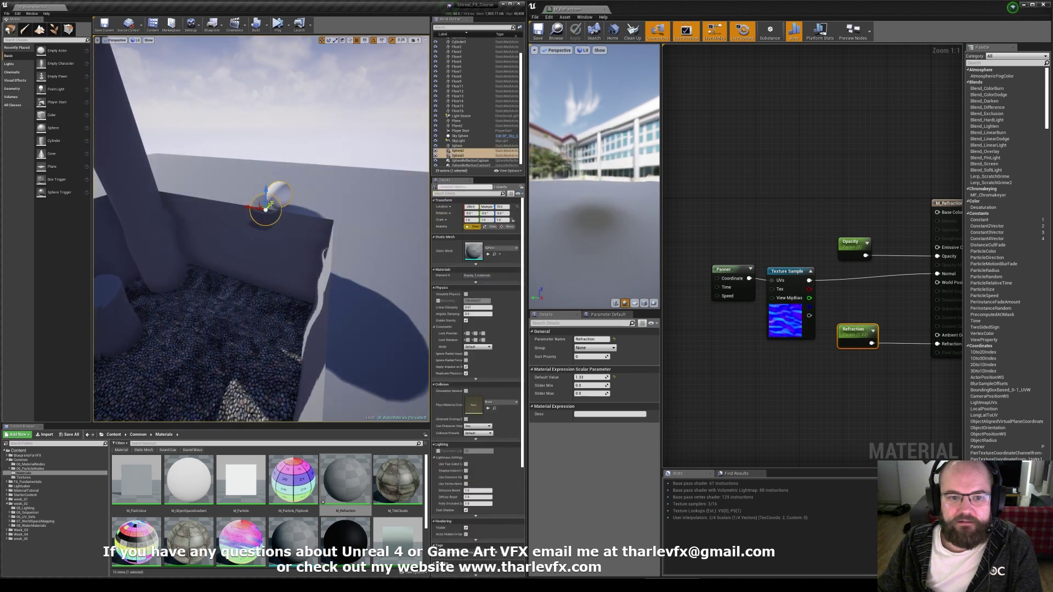
mouse_move(306, 288)
right_mouse_down()
mouse_move(254, 278)
mouse_move(306, 287)
mouse_move(296, 349)
mouse_move(310, 335)
mouse_move(297, 331)
mouse_move(309, 328)
mouse_move(305, 279)
right_mouse_up()
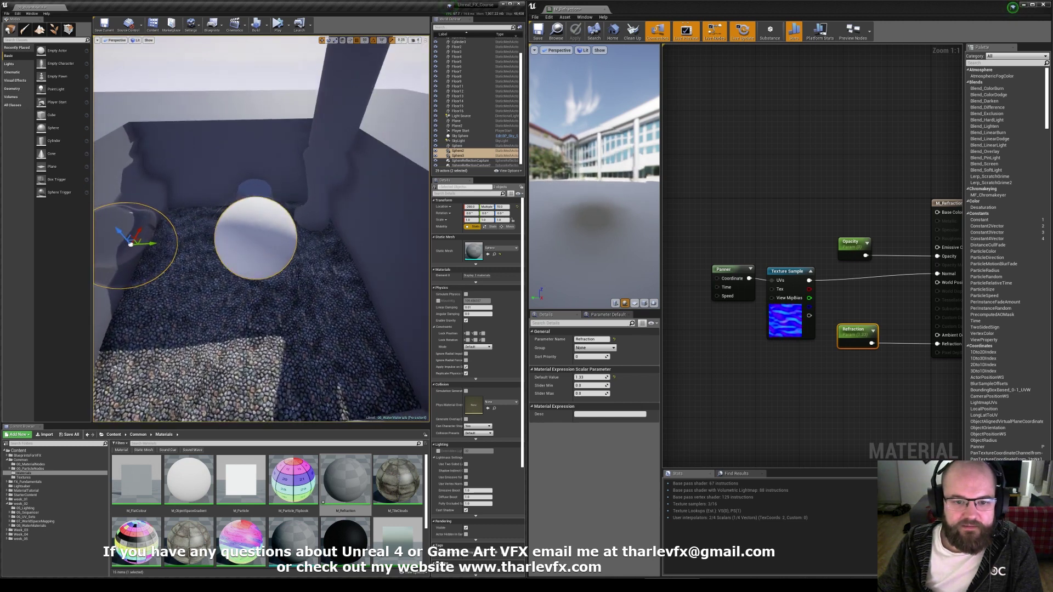
scroll(305, 277, "up", 4)
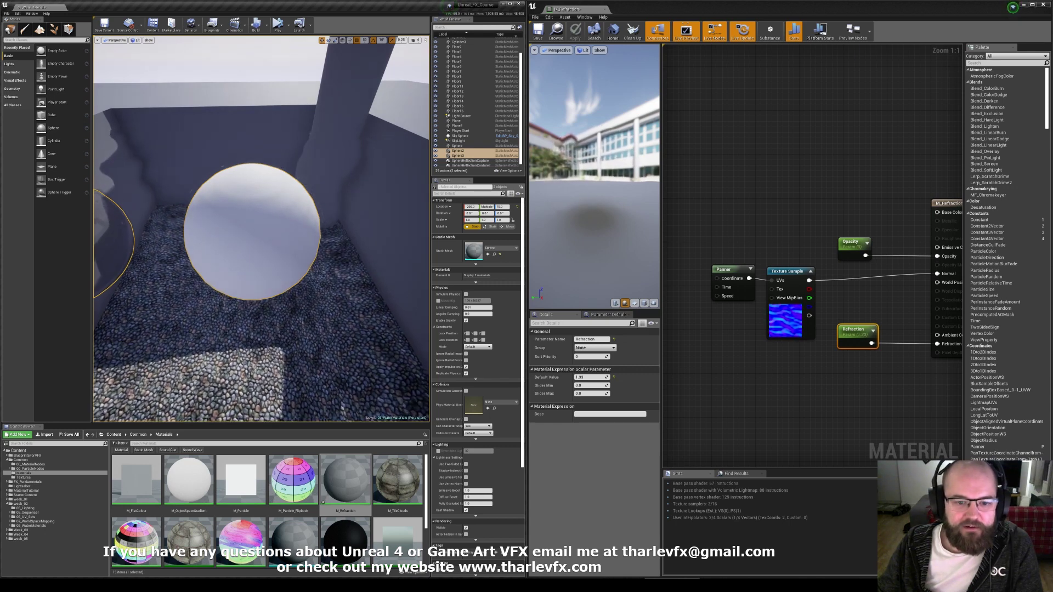
scroll(300, 305, "down", 5)
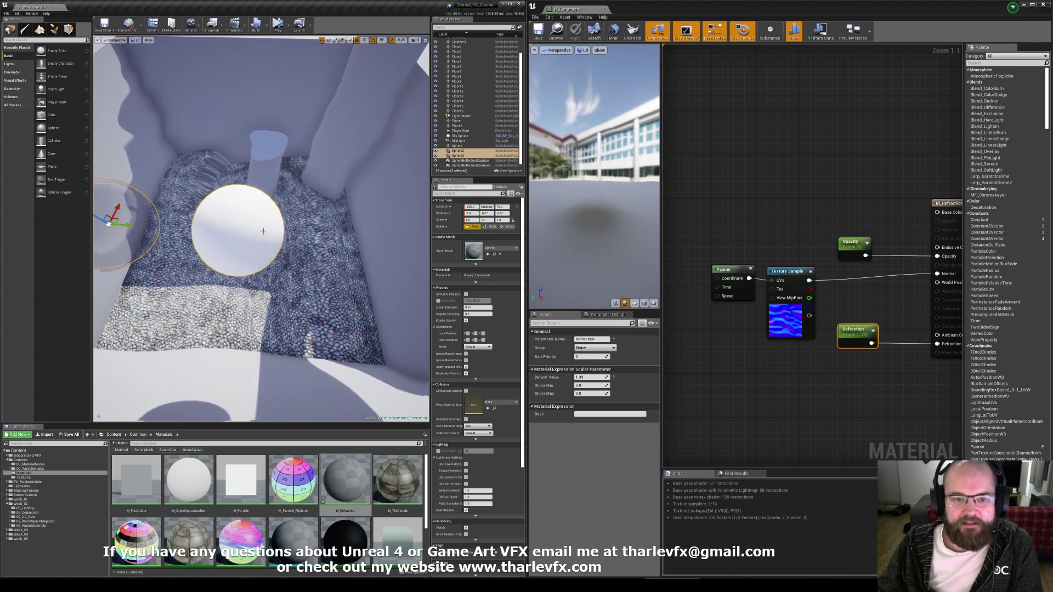
right_click_drag(271, 234, 305, 243)
key("Escape")
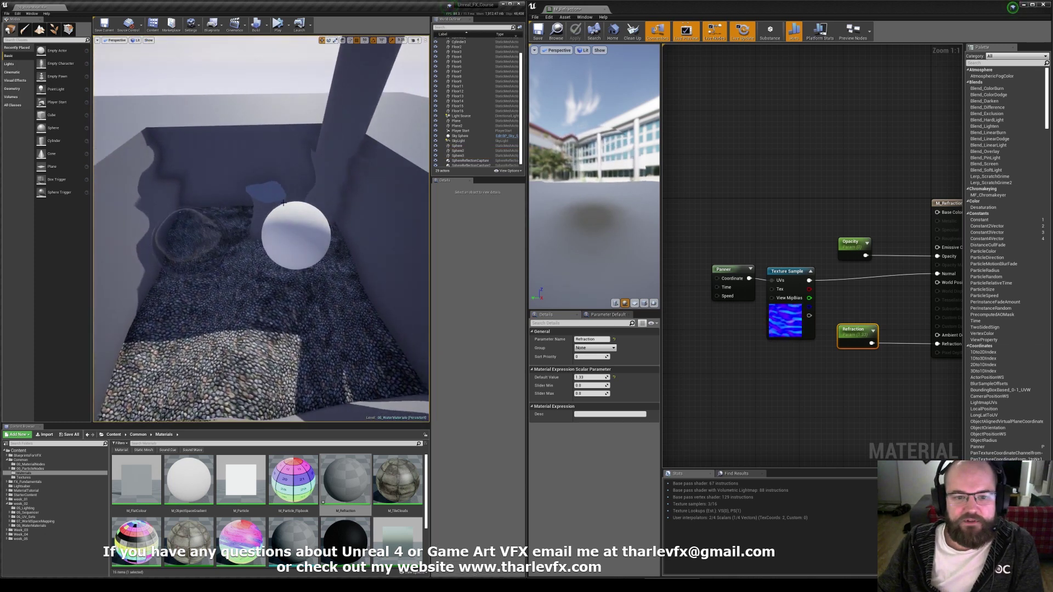
Set the material's Refraction Mode to Index Of Refraction, apply the changes and inspect the spheres over the pool.
left_click(748, 232)
scroll(597, 458, "down", 5)
scroll(597, 458, "down", 3)
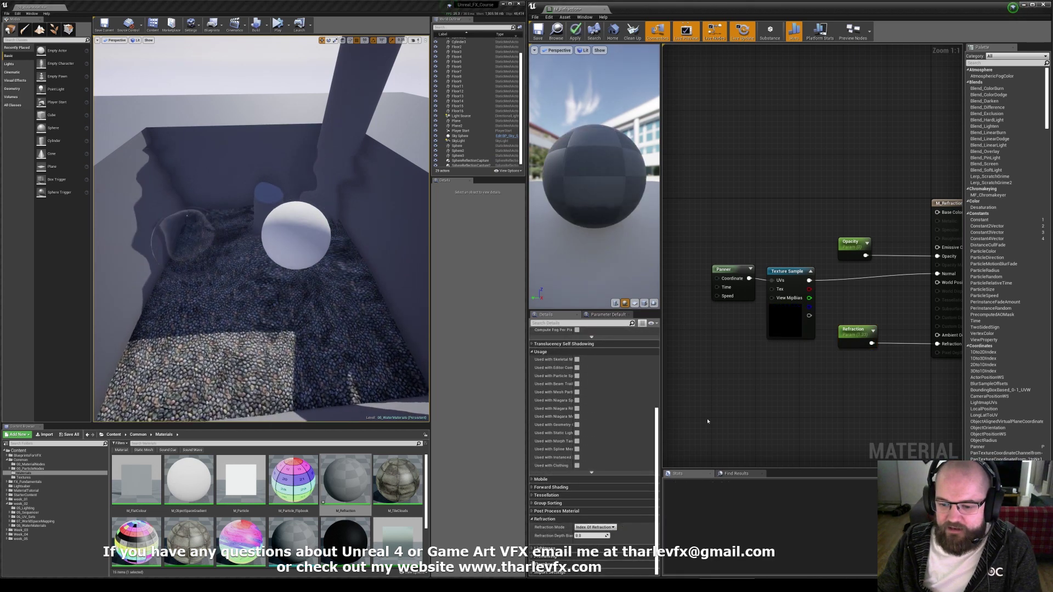
left_click(575, 30)
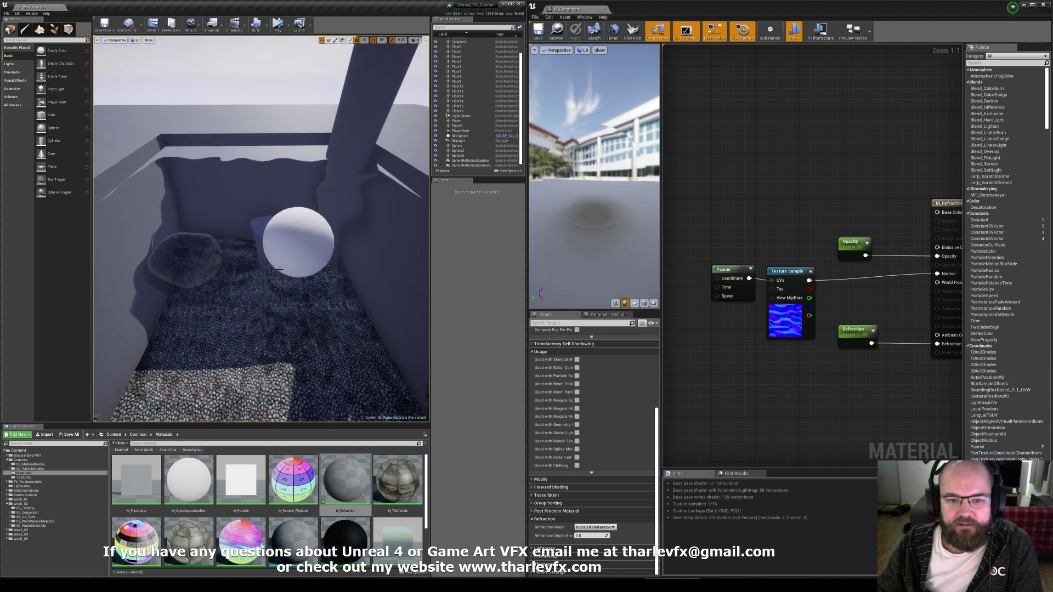
left_click(299, 240)
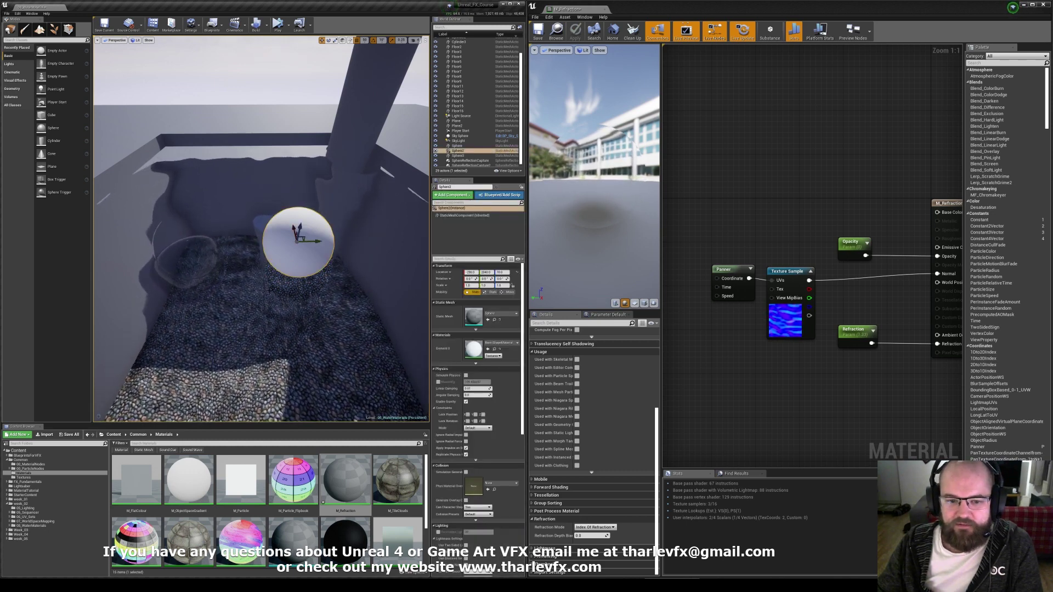
right_click_drag(299, 239, 279, 255)
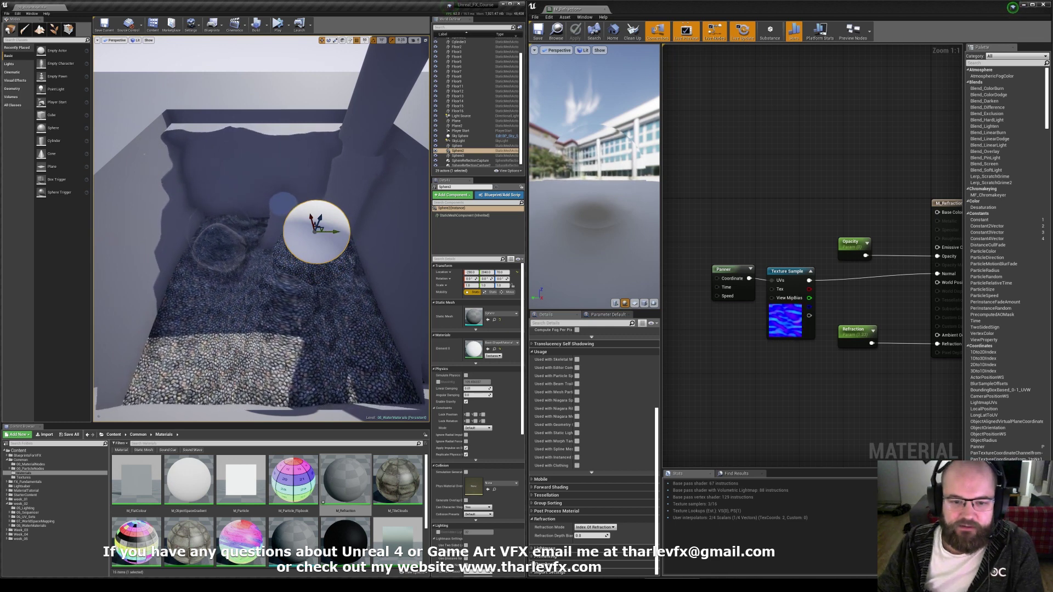
right_click_drag(297, 269, 174, 212)
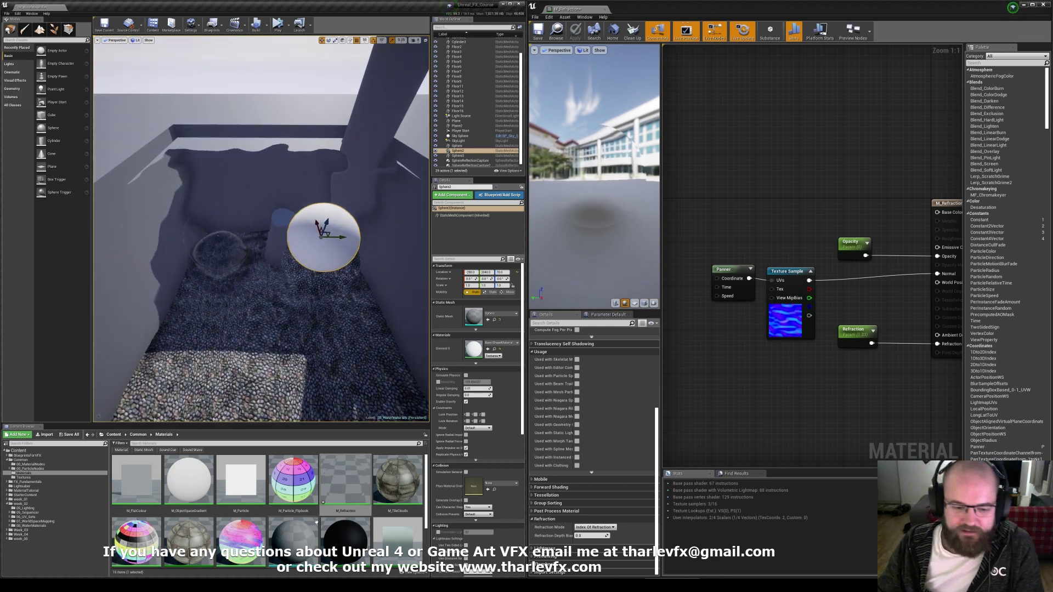
Create a new material named M_CubeRefraction in the Materials folder and apply it to the plane over the pool.
scroll(333, 547, "down", 2)
right_click(326, 542)
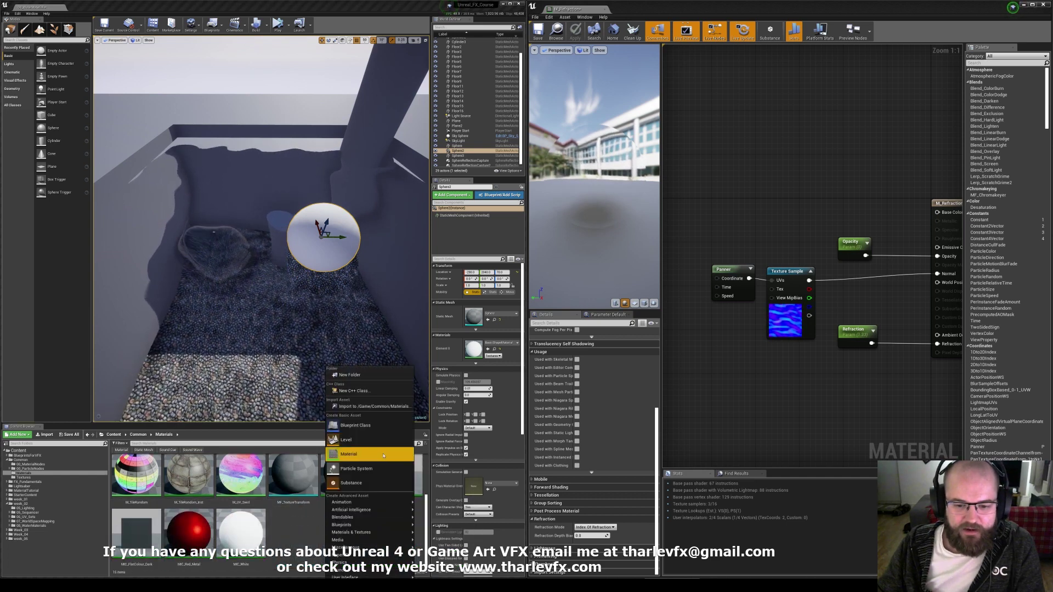
left_click(357, 467)
type("M")
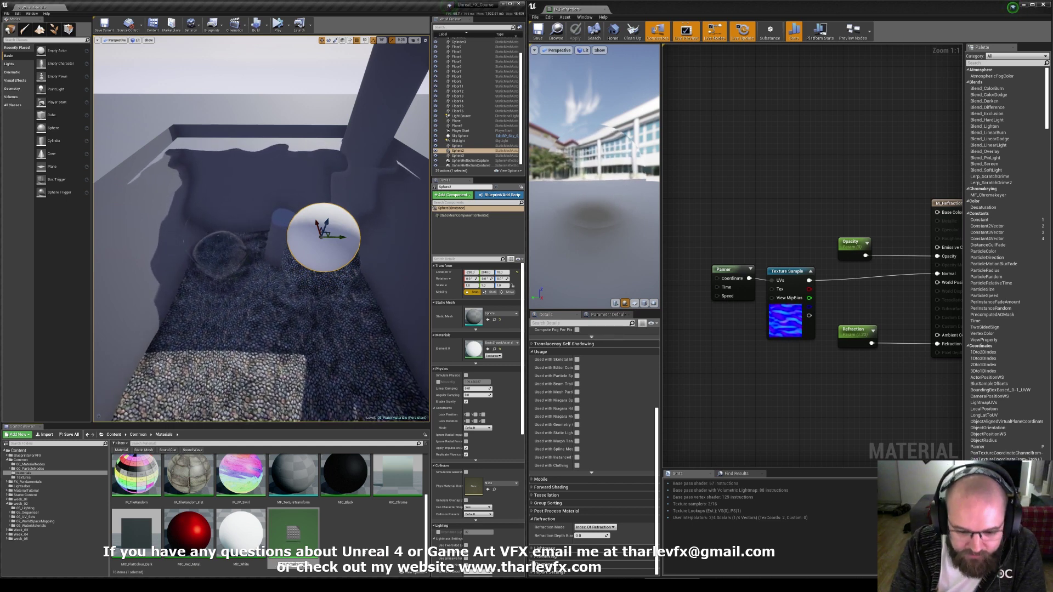
key("Return")
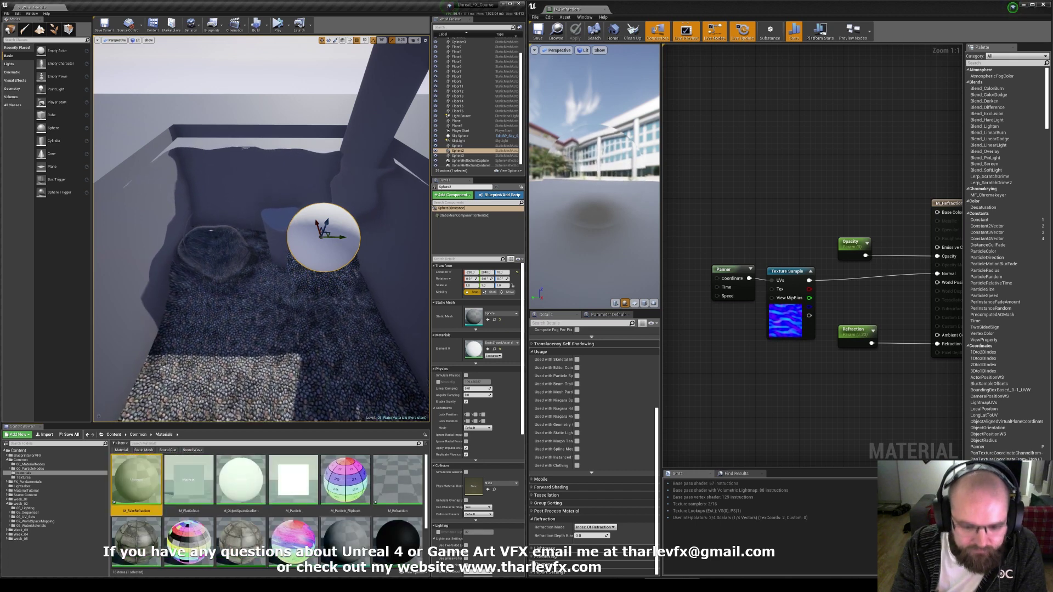
left_click_drag(140, 476, 181, 373)
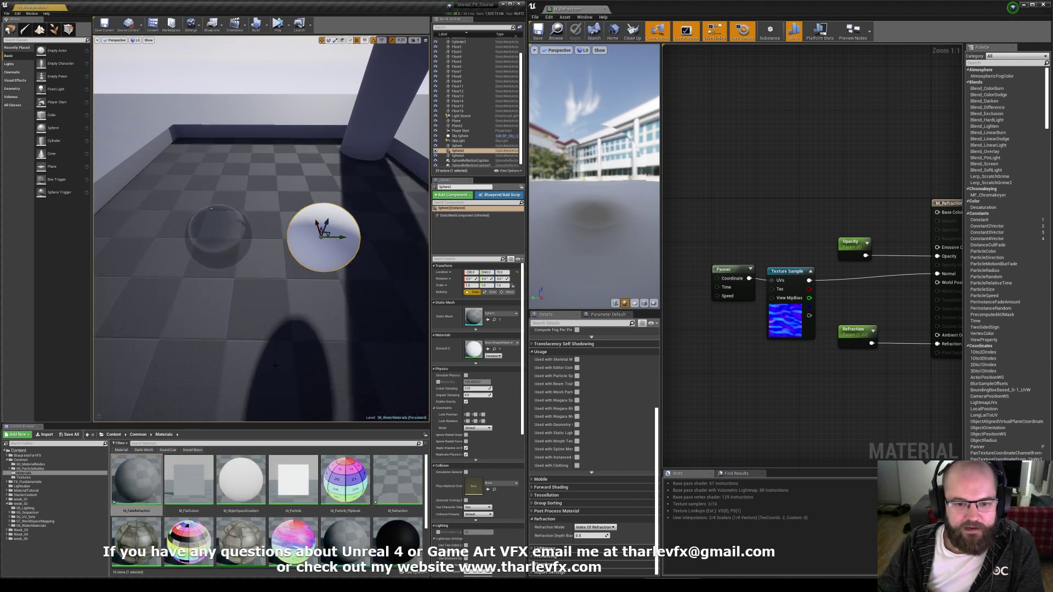
Open the M_FakeRefraction material and set its Blend Mode to Translucent.
double_click(136, 476)
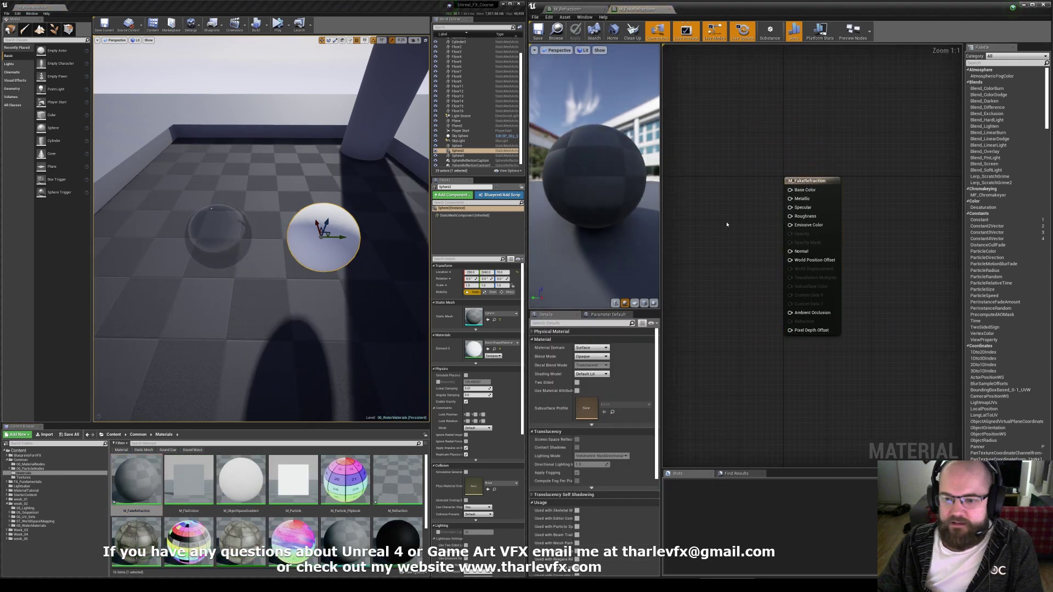
left_click(593, 356)
left_click(588, 375)
Add a Scene Color node and connect its output to the material's Emissive Color.
right_click(750, 270)
type("scene")
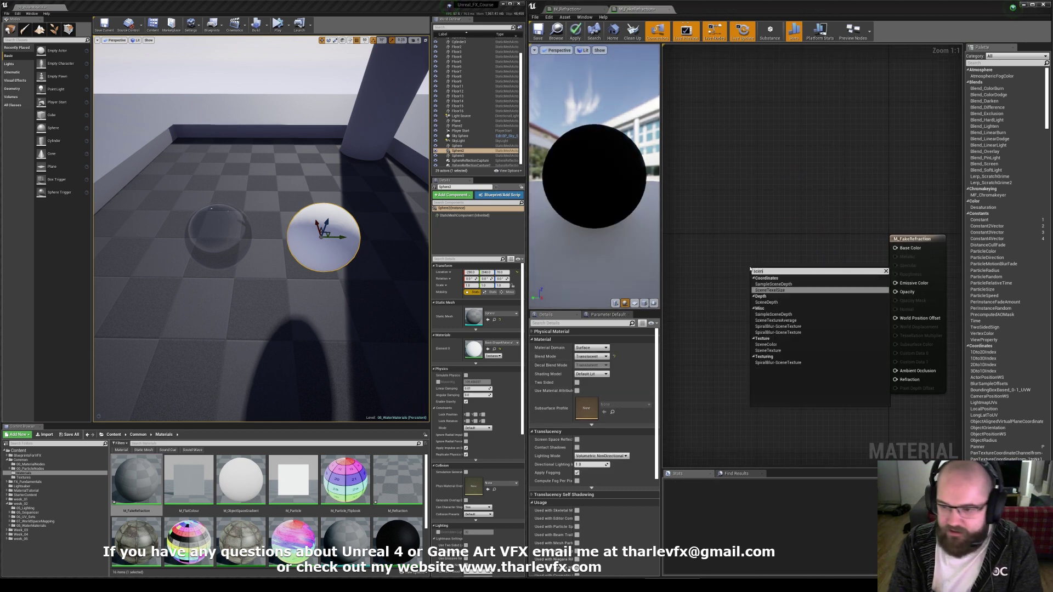
key("Down")
key("Down")
key("Down")
key("Down")
key("Down")
key("Down")
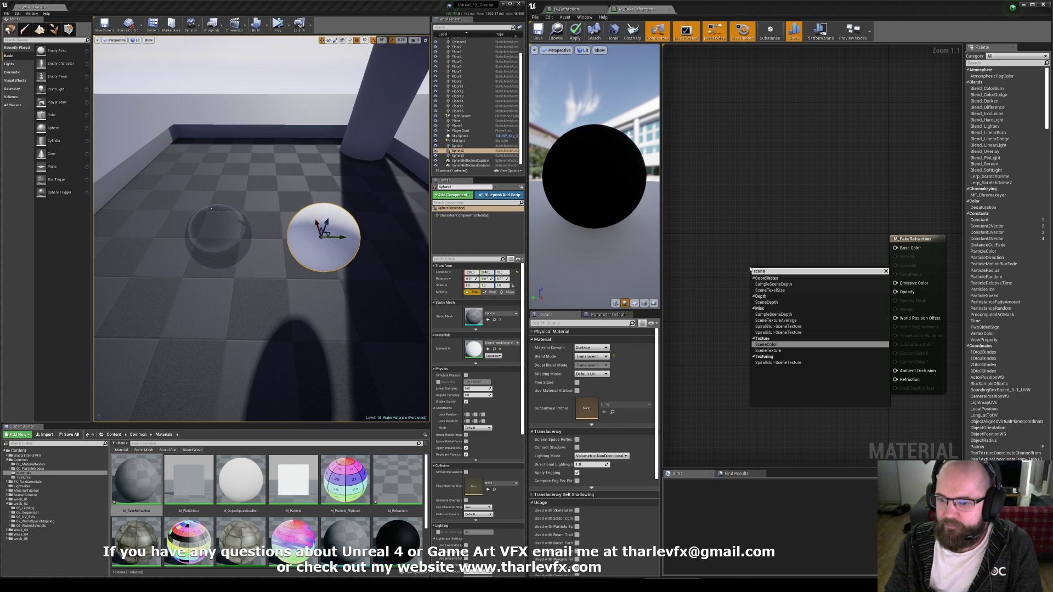
key("Return")
left_click_drag(783, 285, 895, 283)
left_click_drag(776, 278, 794, 274)
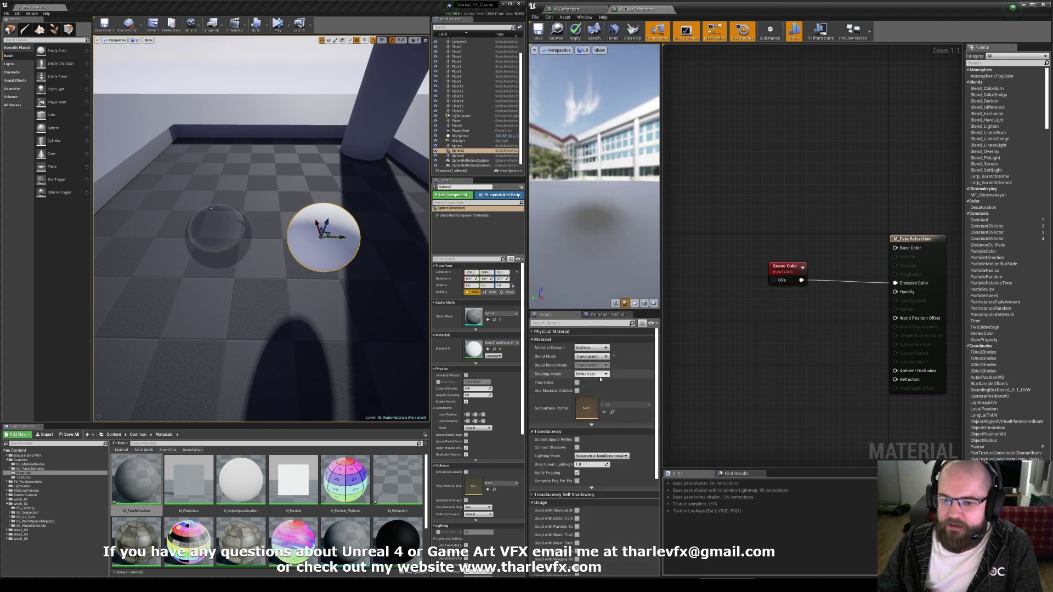
Set the material's Shading Model to Unlit and tidy the Scene Color node's position.
left_click(591, 374)
left_click(587, 380)
left_click_drag(781, 273, 783, 282)
Switch the Blend Mode to Opaque to check how Scene Color compiles, and restore it to Translucent.
left_click(741, 312)
left_click(592, 357)
left_click(582, 363)
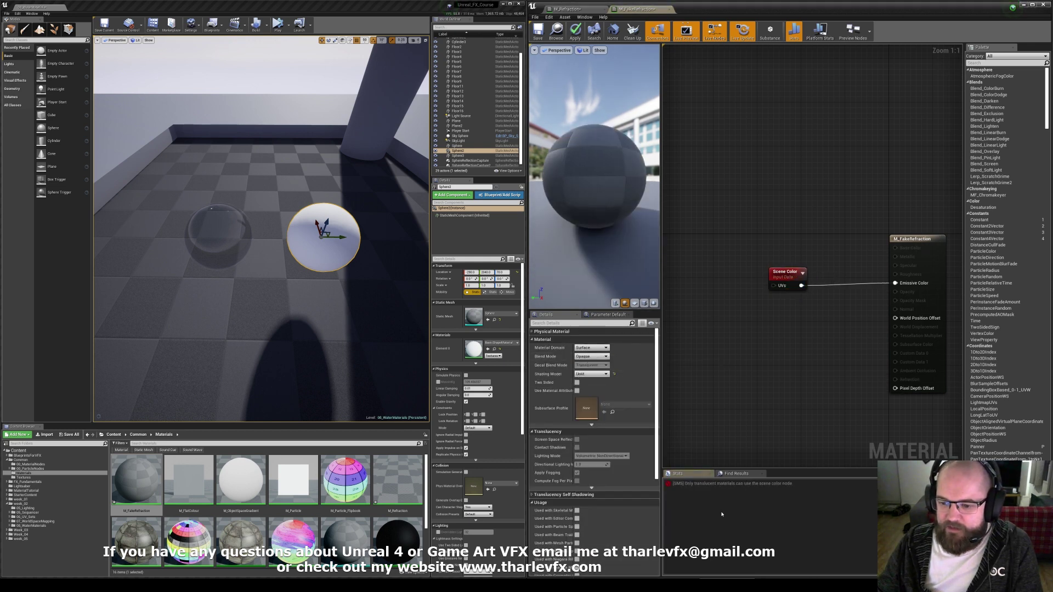
left_click(773, 484)
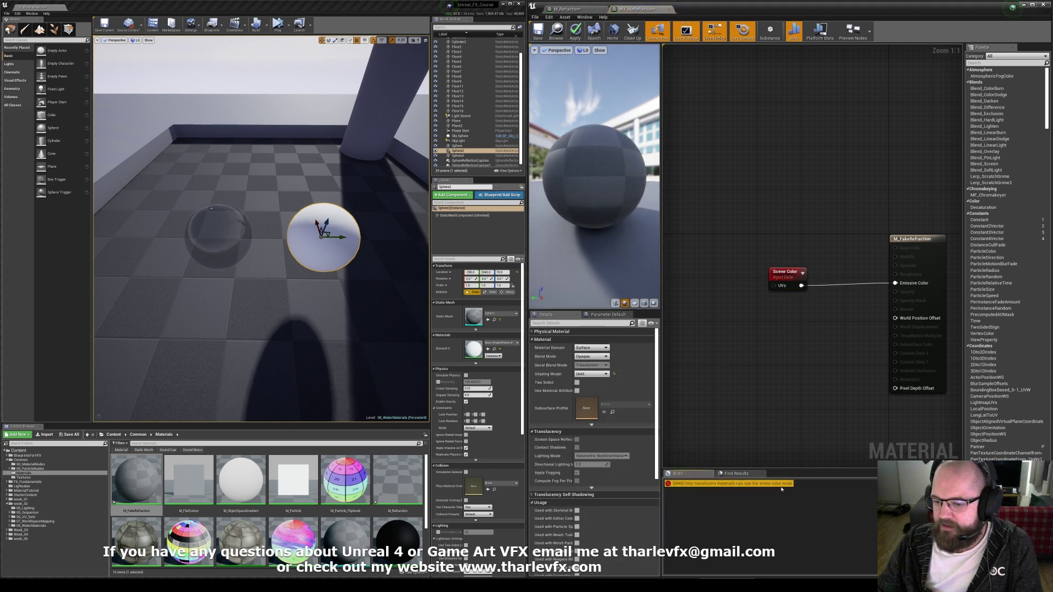
left_click(591, 357)
left_click(585, 375)
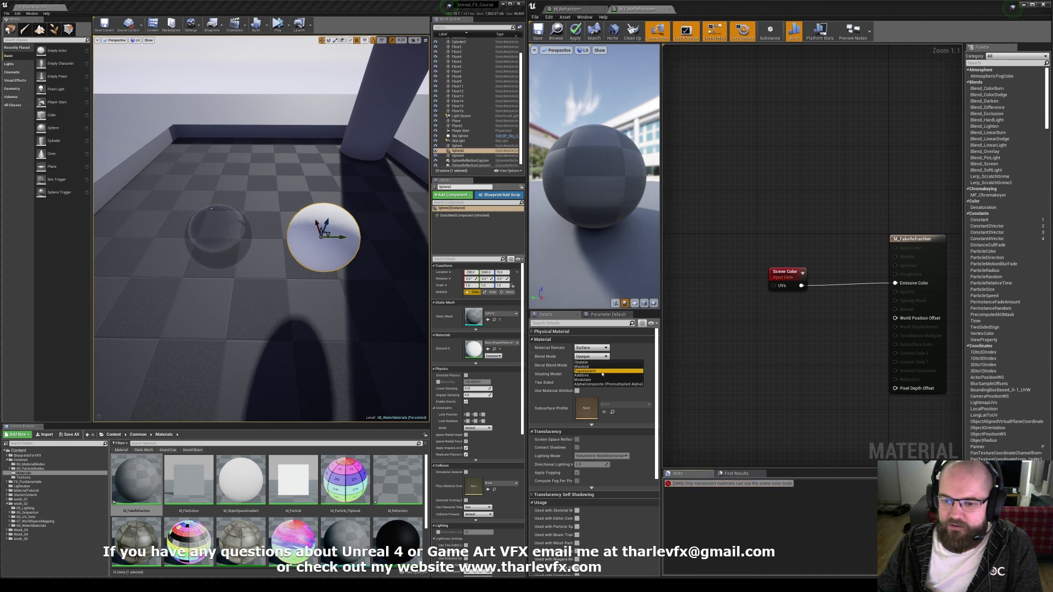
Apply the material changes, select the plane over the pool and inspect it from several angles.
left_click(575, 30)
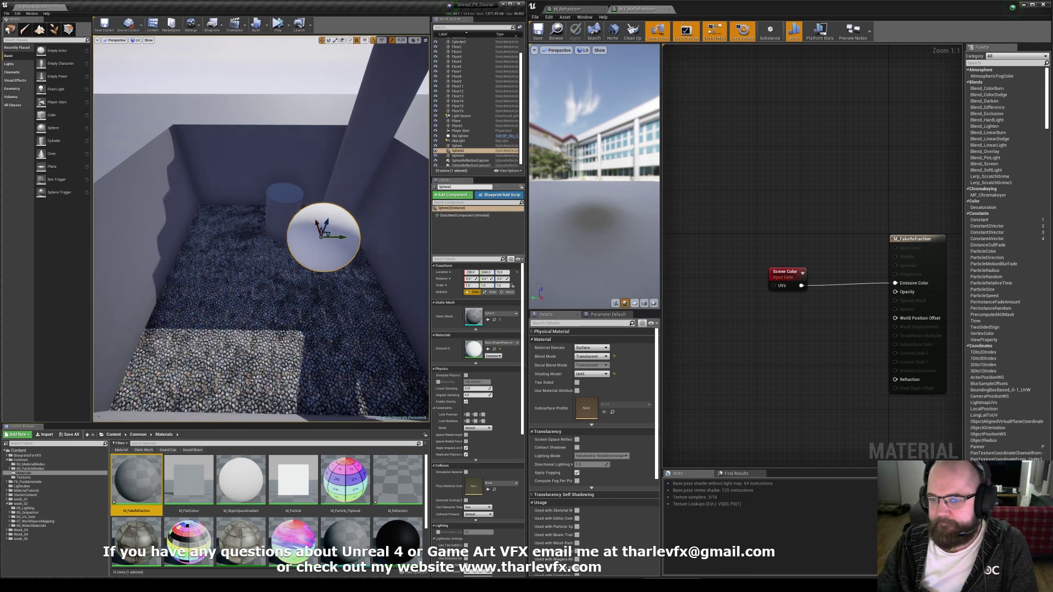
left_click(134, 226)
left_click(785, 273)
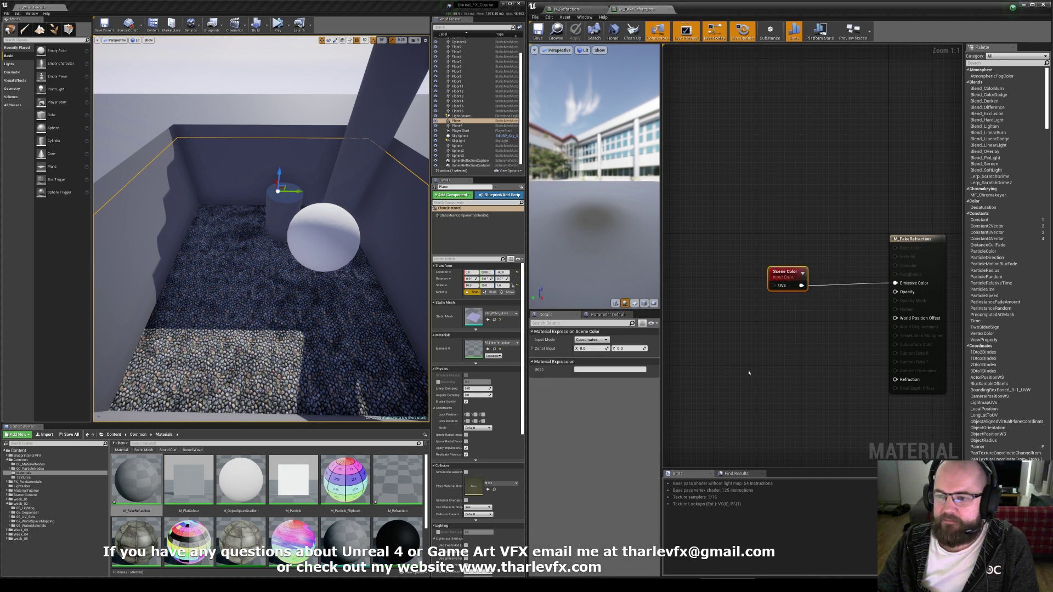
right_click_drag(345, 265, 345, 181)
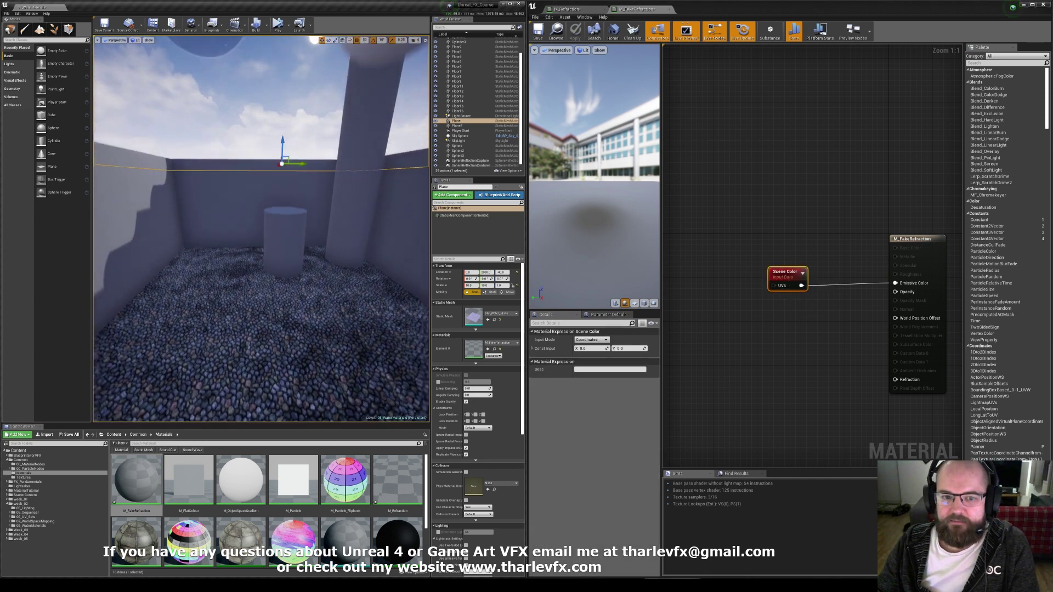
right_click_drag(261, 229, 290, 172)
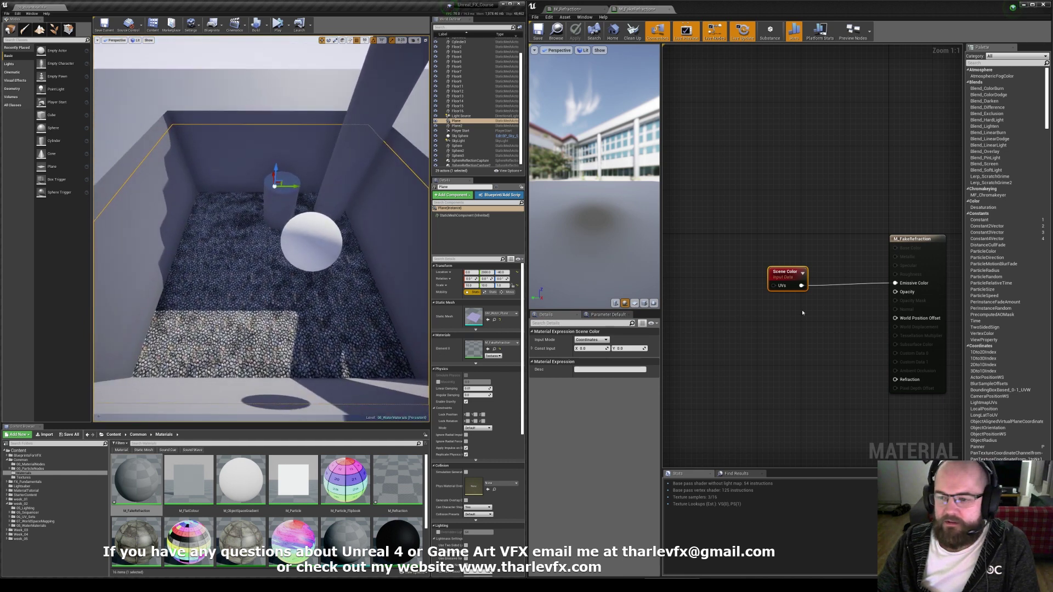
Make room before the Scene Color node and add a ScreenPosition node there.
left_click_drag(784, 277, 806, 277)
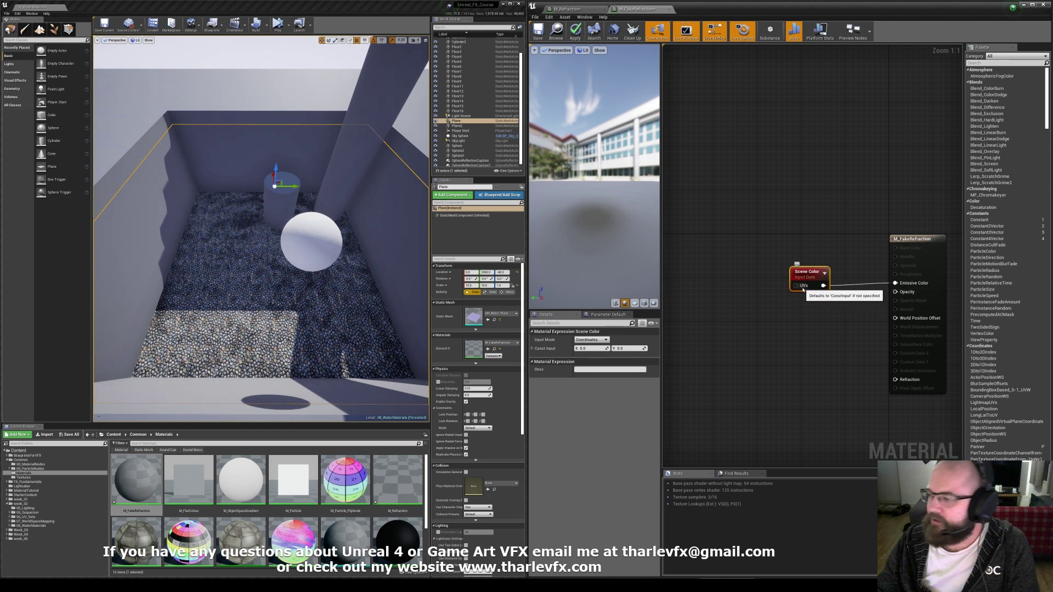
right_click_drag(753, 291, 783, 294)
left_click(783, 294)
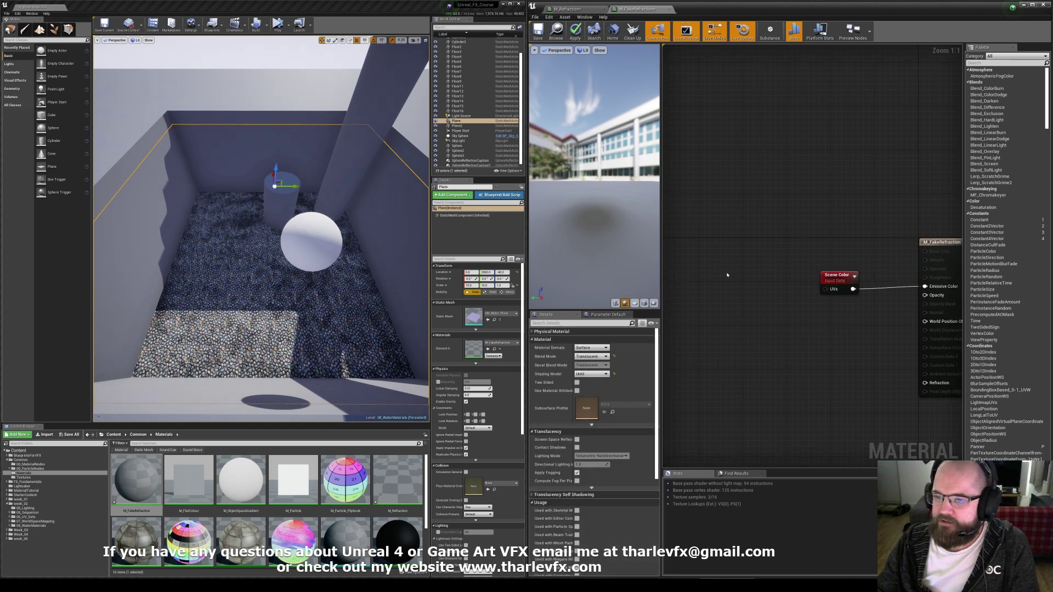
right_click(697, 277)
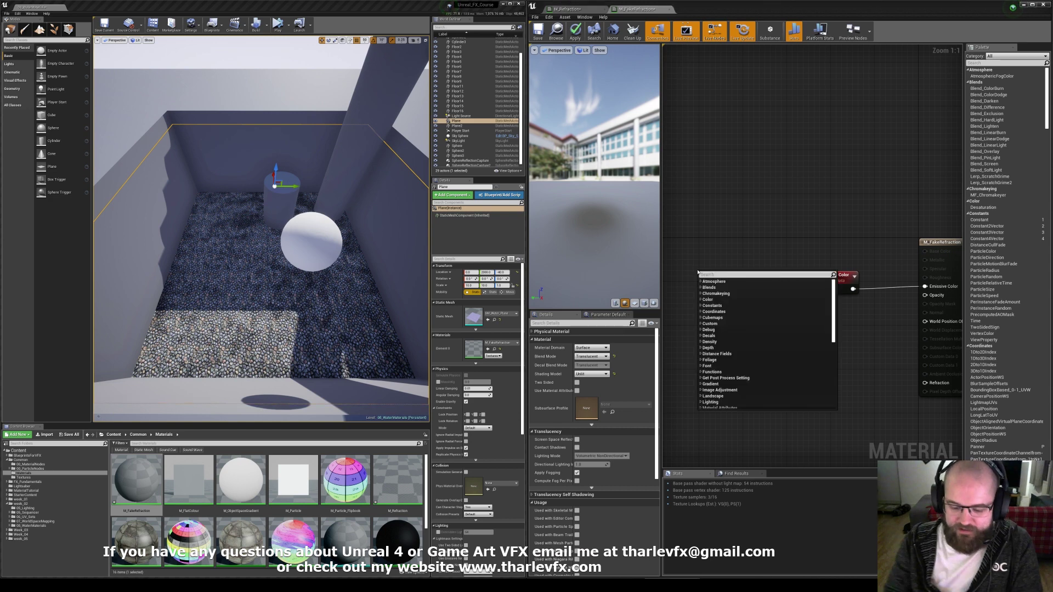
type("ro")
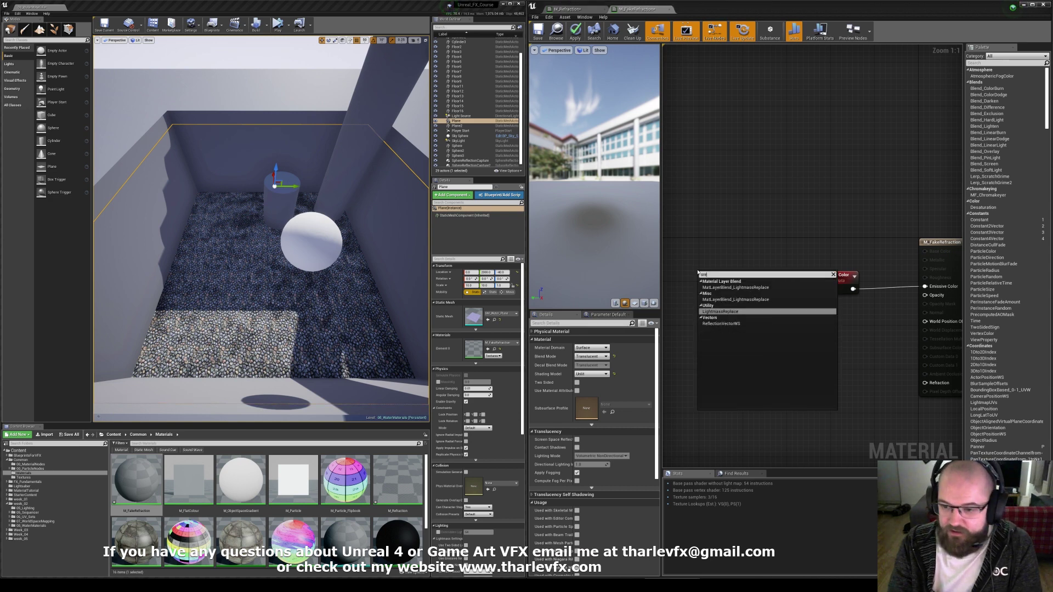
type("reepo")
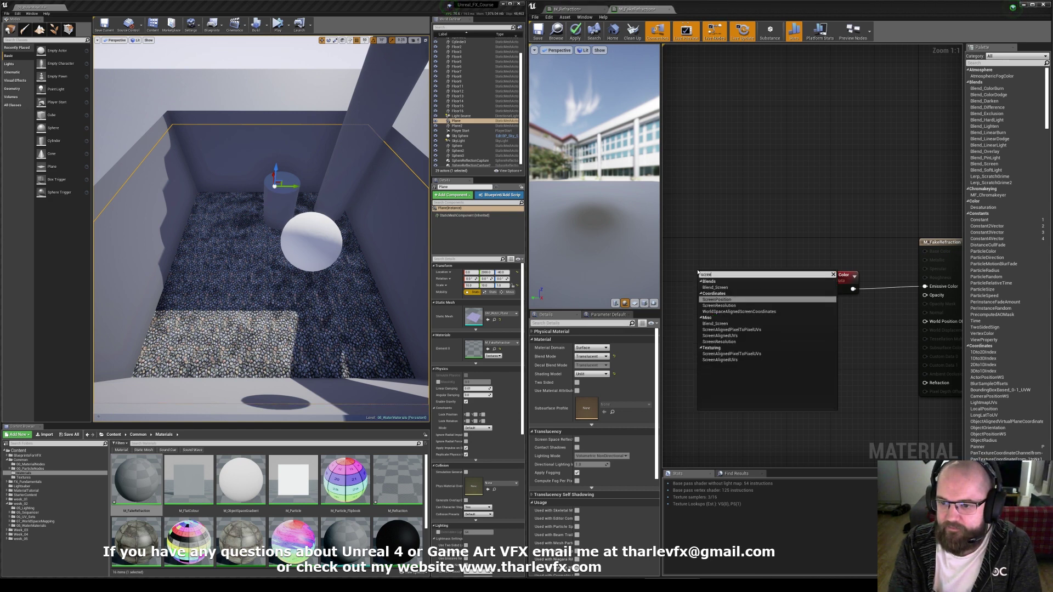
key("BackSpace")
type("npo")
key("Return")
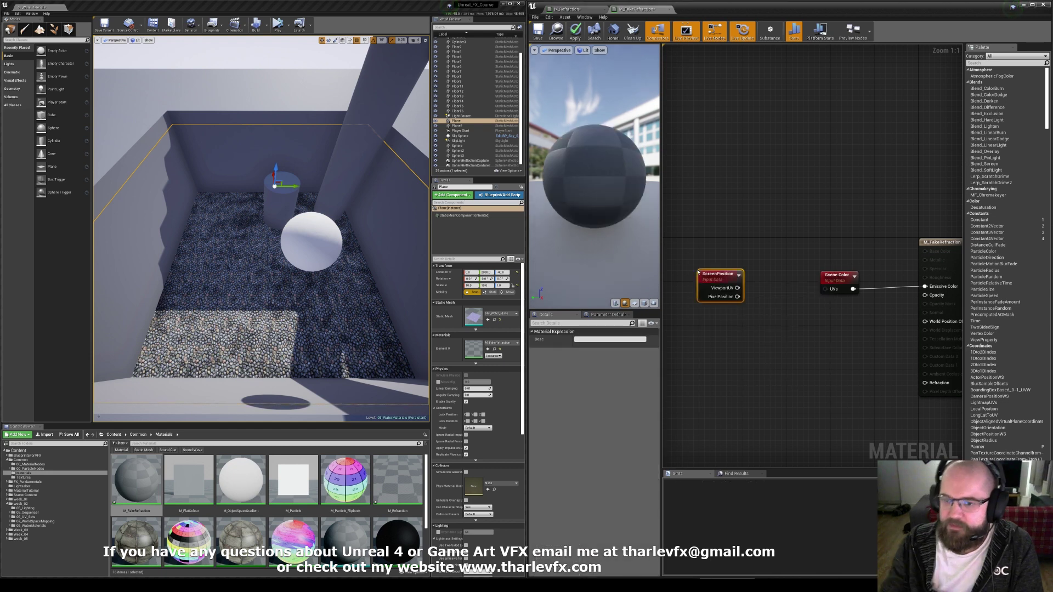
Connect ScreenPosition's ViewportUV to Emissive Color, apply the changes and inspect the screen coordinates on the pool plane.
left_click_drag(712, 278, 758, 312)
left_click_drag(895, 301, 782, 322)
left_click(574, 31)
right_click_drag(261, 230, 219, 225)
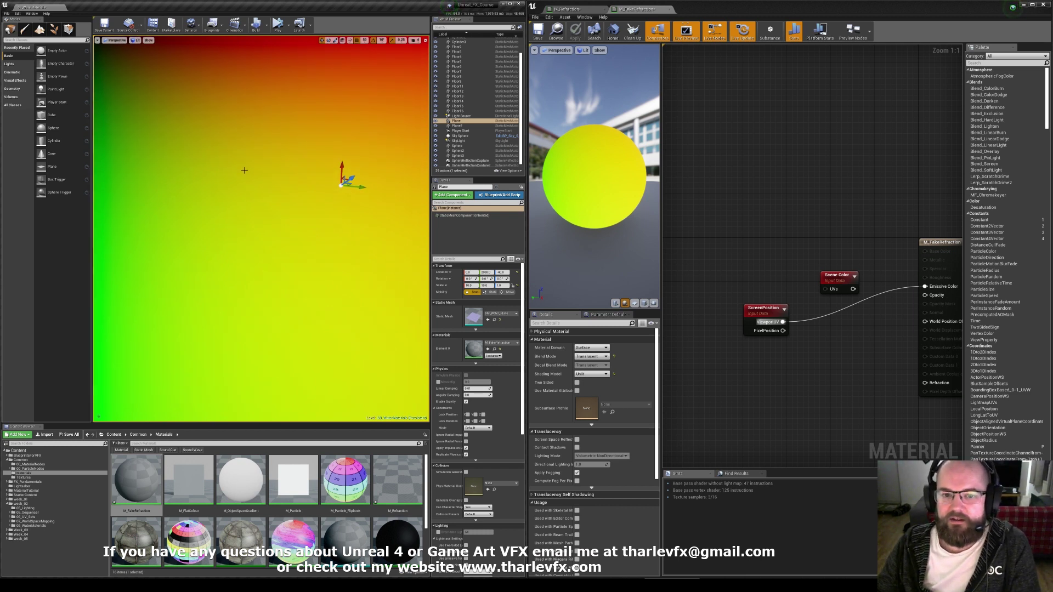
key("Escape")
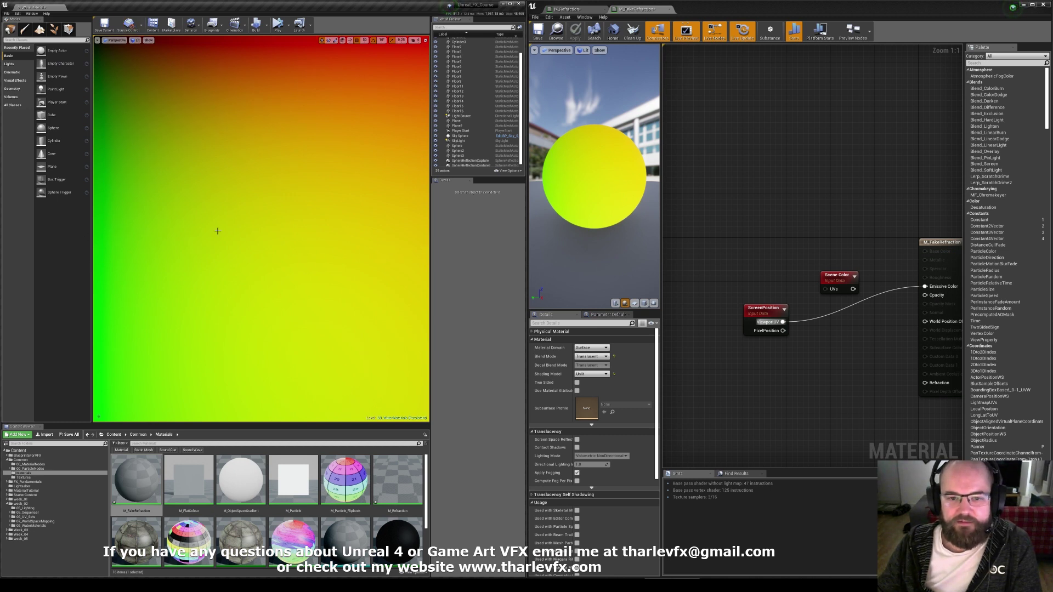
right_click_drag(285, 282, 299, 263)
Connect ViewportUV to the Scene Color node's UVs, reconnect Scene Color to Emissive Color and apply the changes.
left_click_drag(764, 308, 935, 288)
left_click(876, 258)
left_click_drag(752, 295, 751, 280)
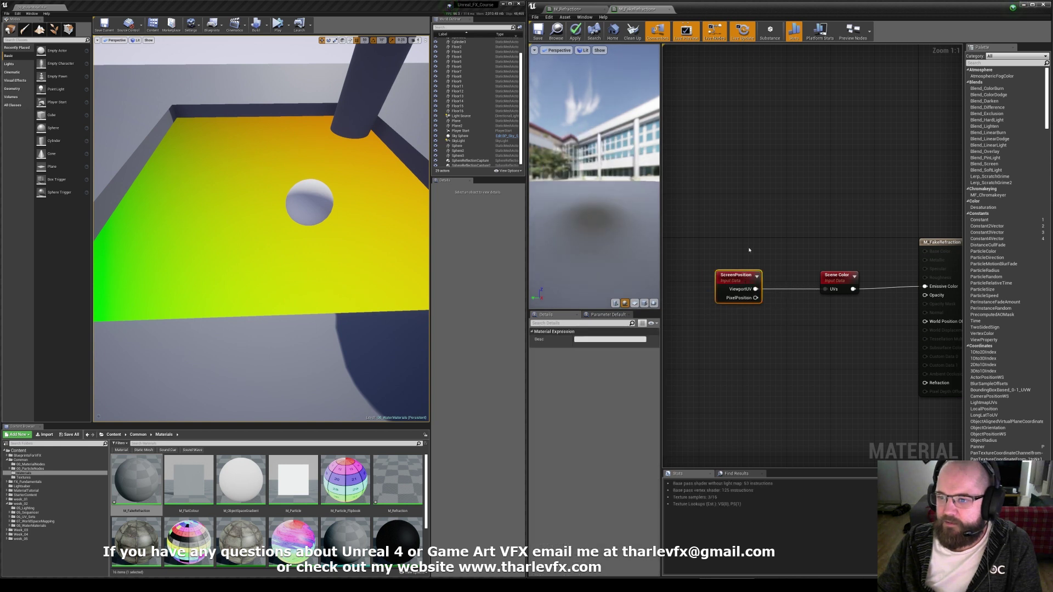
left_click(797, 290)
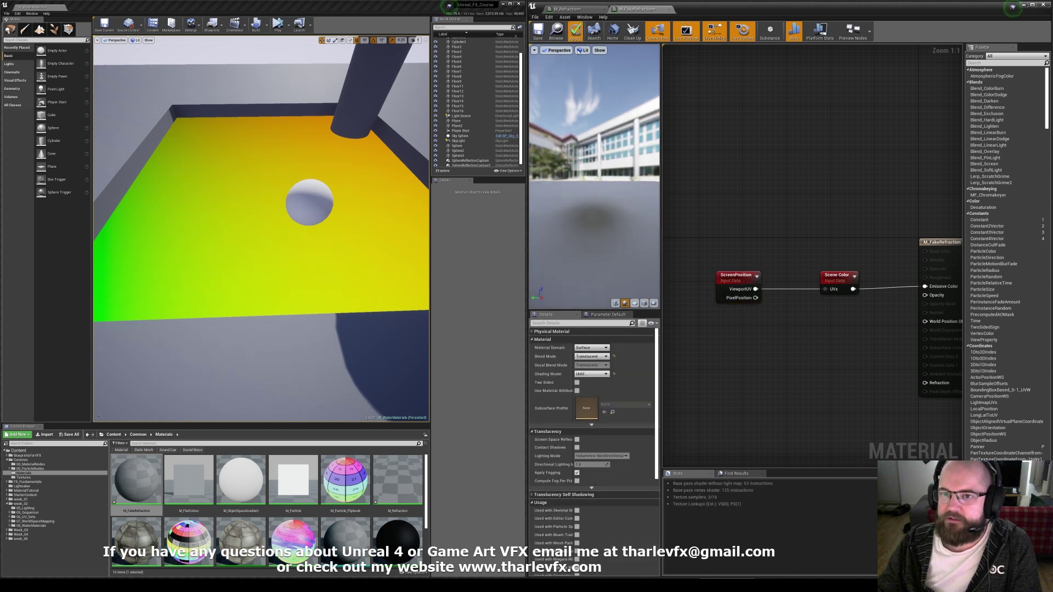
left_click(575, 31)
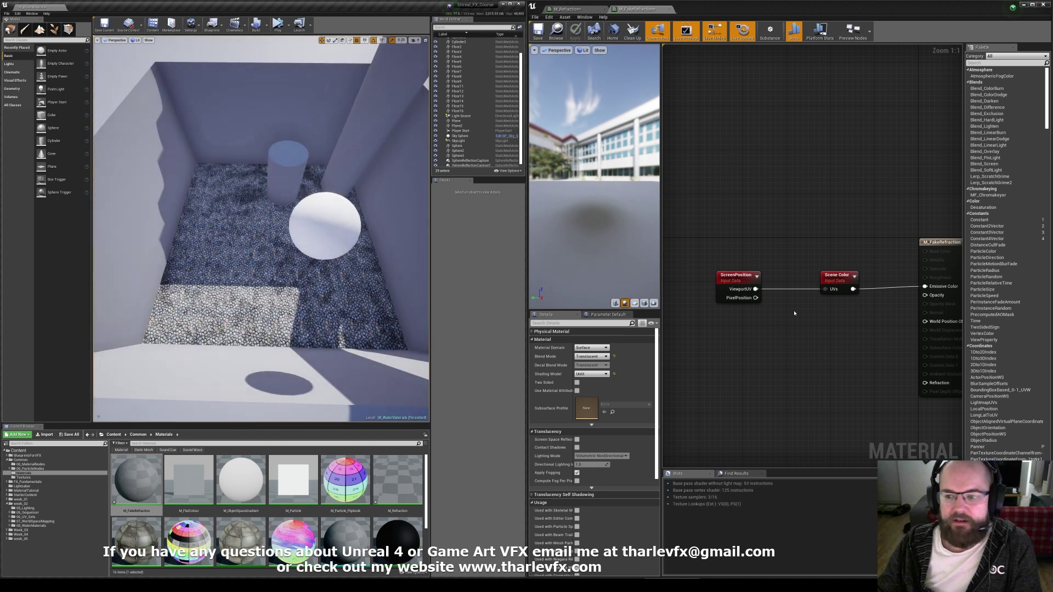
Add a Texture Sample node below ScreenPosition and assign the water normal texture to it.
left_click_drag(738, 277, 694, 277)
right_click(687, 327)
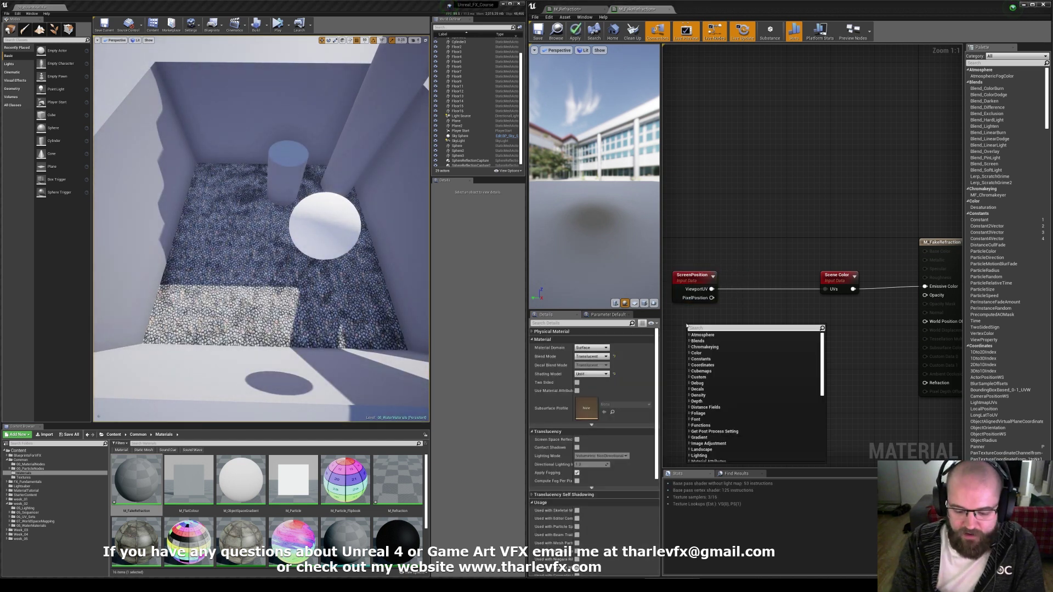
type("text")
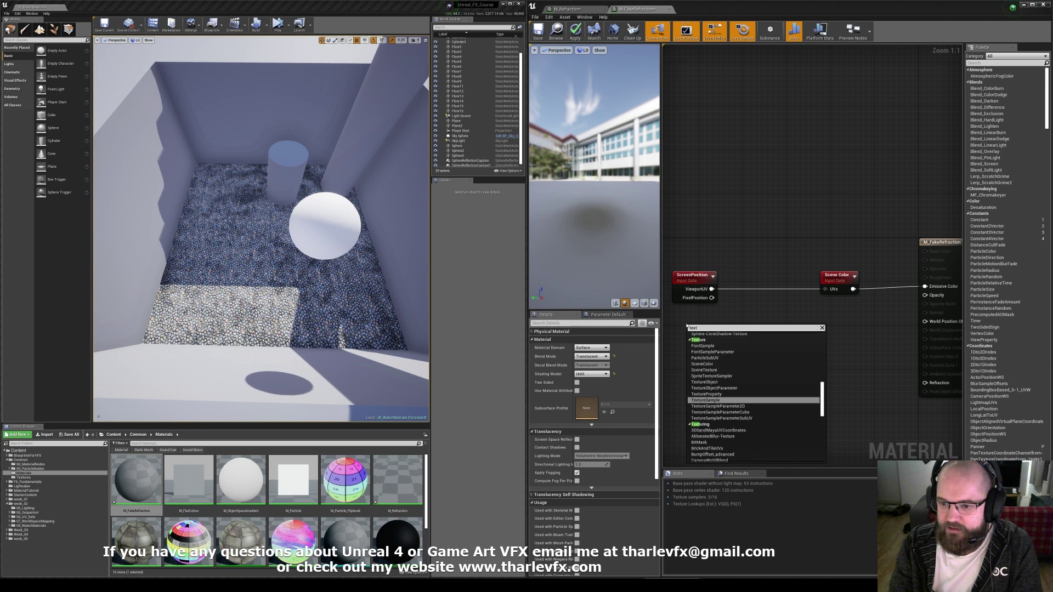
key("Return")
left_click(618, 400)
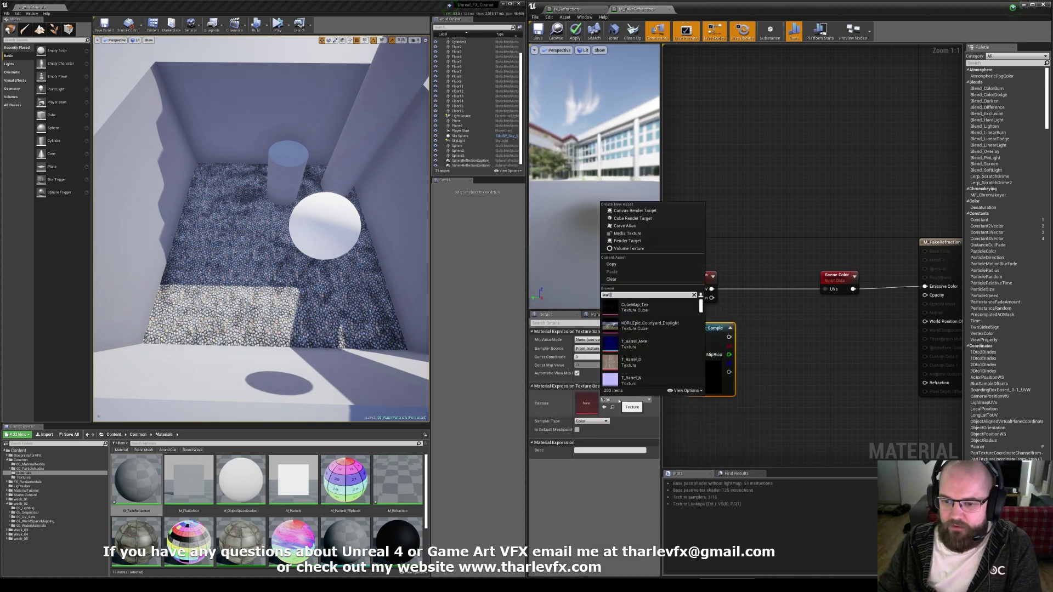
type("wat nor")
key("Return")
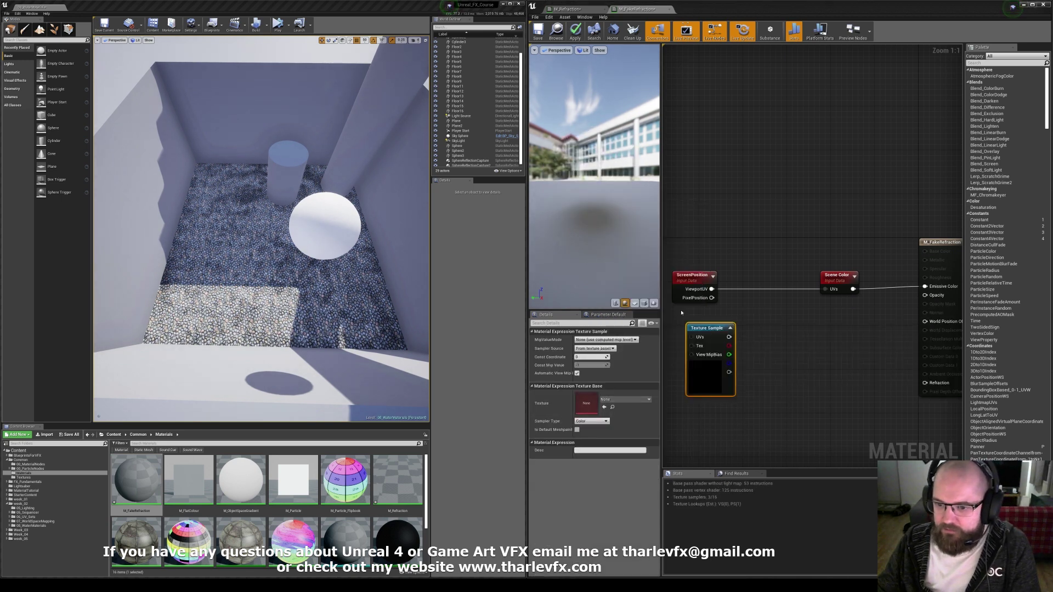
Multiply the Texture Sample's output by a new scalar parameter named Distortion.
right_click_drag(717, 345, 753, 323)
left_click_drag(756, 321, 790, 319)
key("Escape")
key("s")
left_click(779, 350)
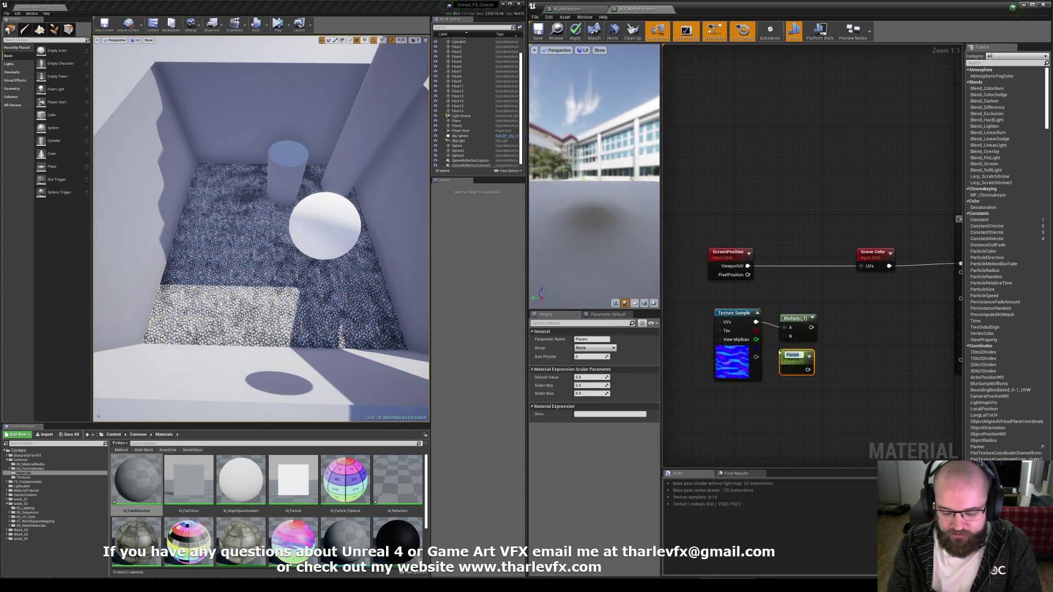
type("Distortion")
key("Return")
left_click_drag(809, 369, 786, 336)
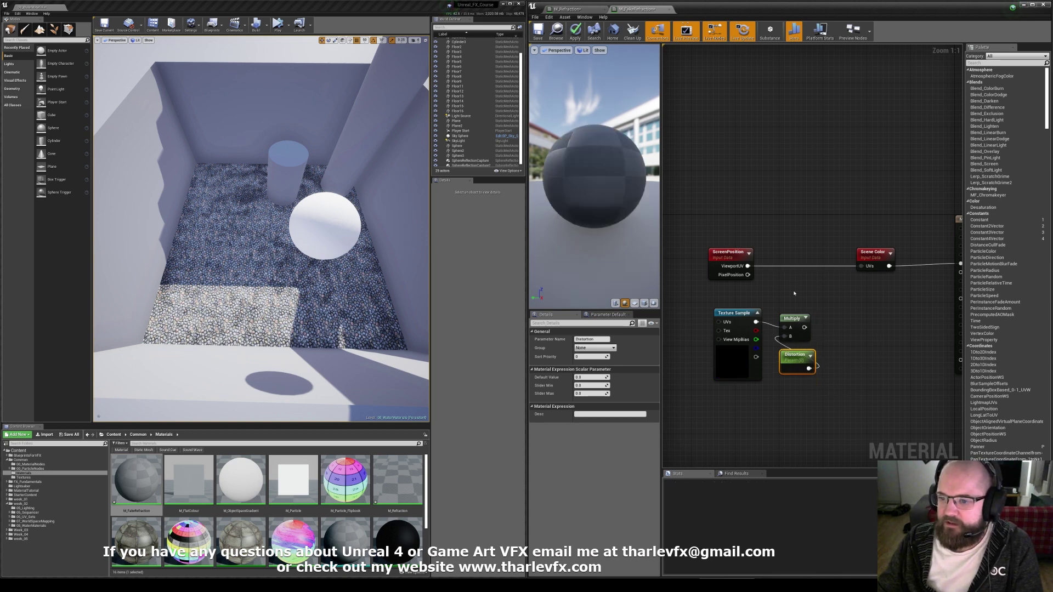
Add a Component Mask for the R and G channels to the Multiply node's output.
left_click_drag(767, 220, 720, 278)
left_click(745, 318)
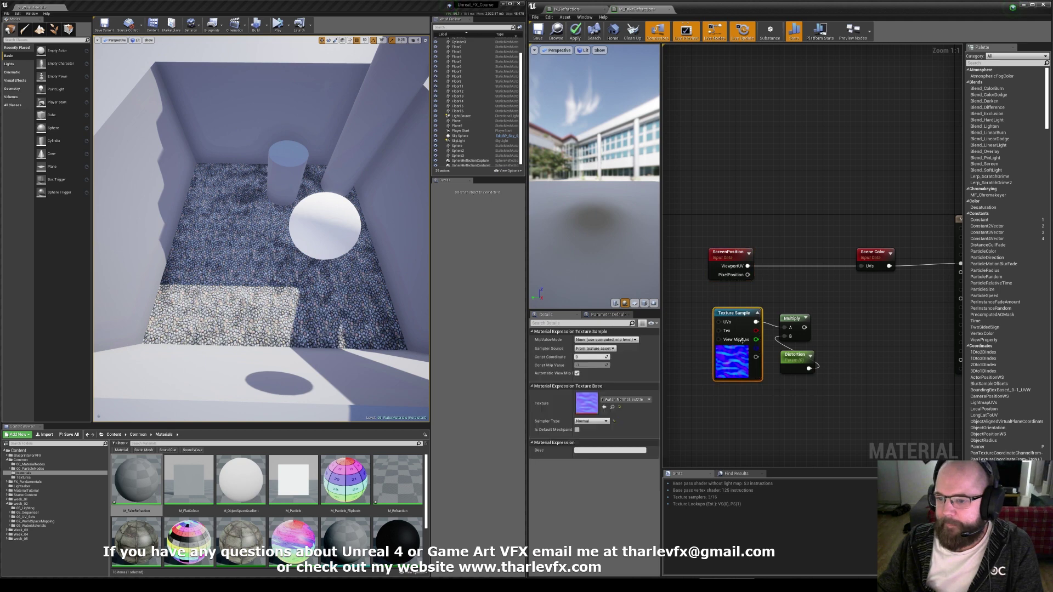
left_click(786, 280)
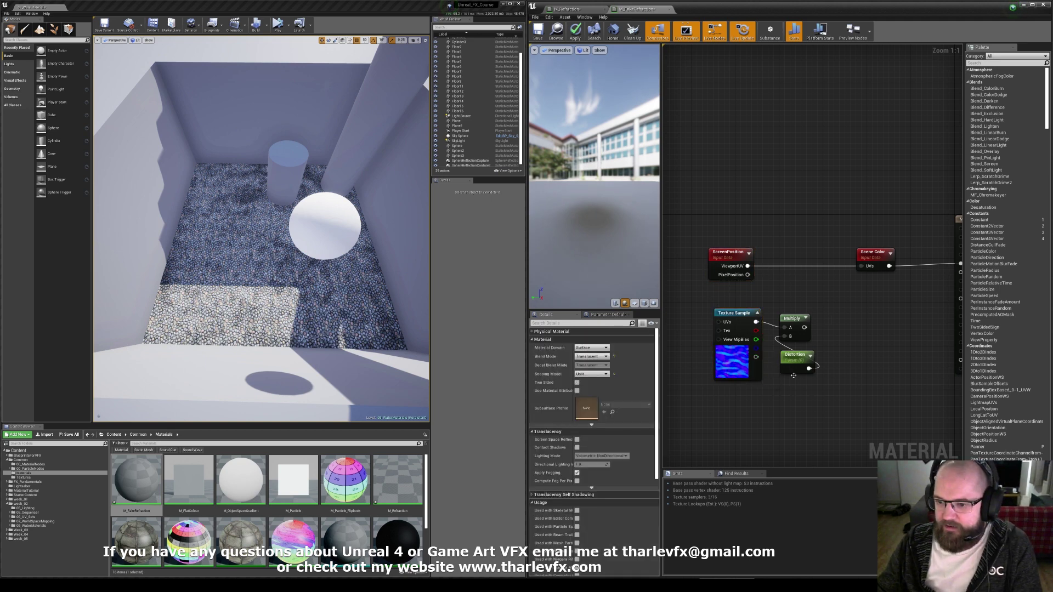
left_click_drag(804, 327, 832, 318)
type("mask")
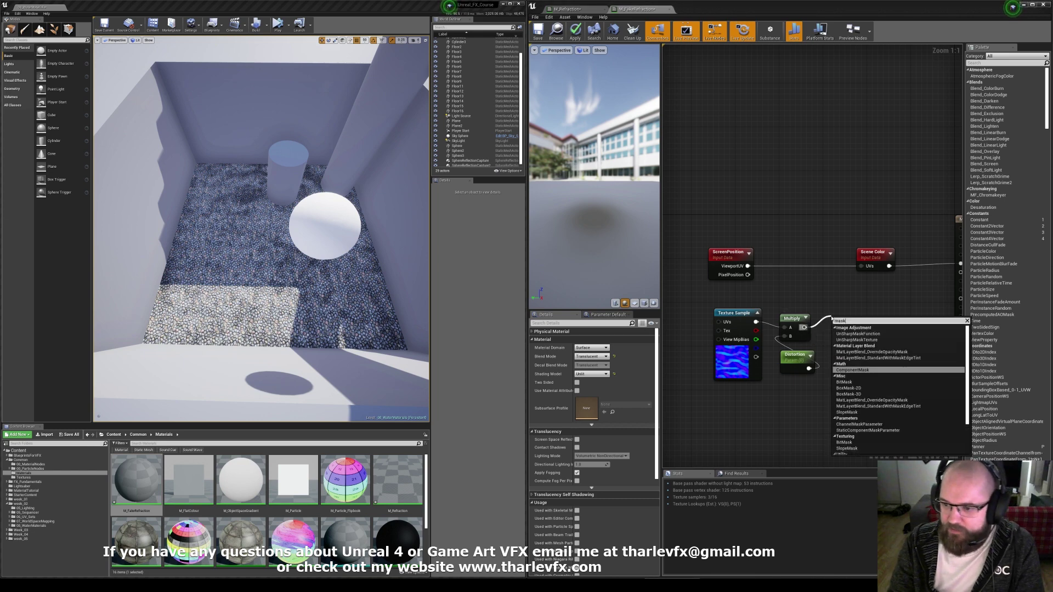
key("Return")
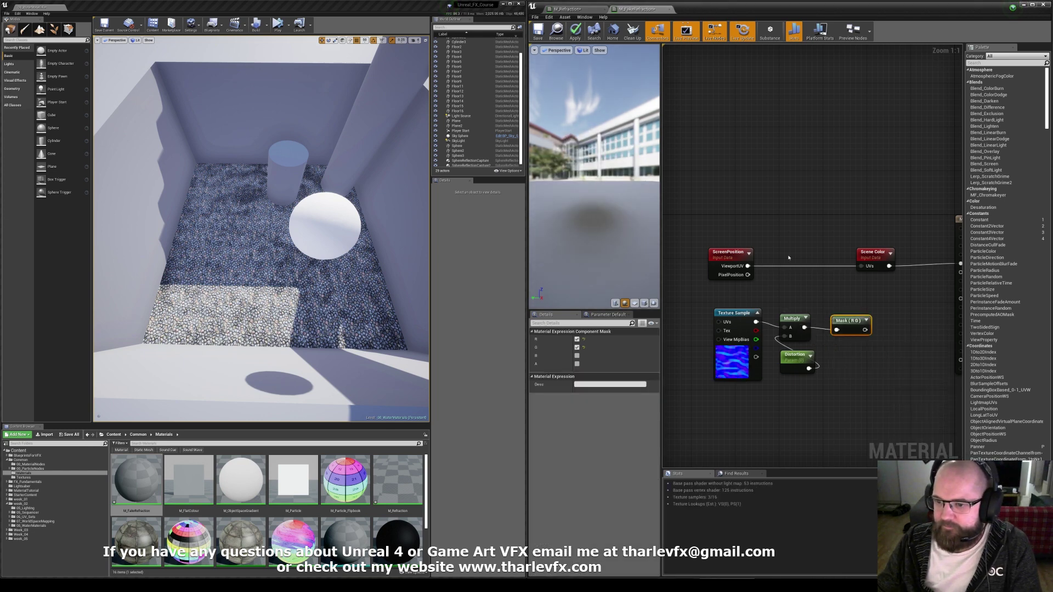
Add the masked distortion to ViewportUV with an Add node feeding Scene Color's UVs, and apply the changes.
left_click(791, 259)
left_click_drag(747, 266, 794, 269)
left_click_drag(865, 330, 804, 257)
left_click(779, 230)
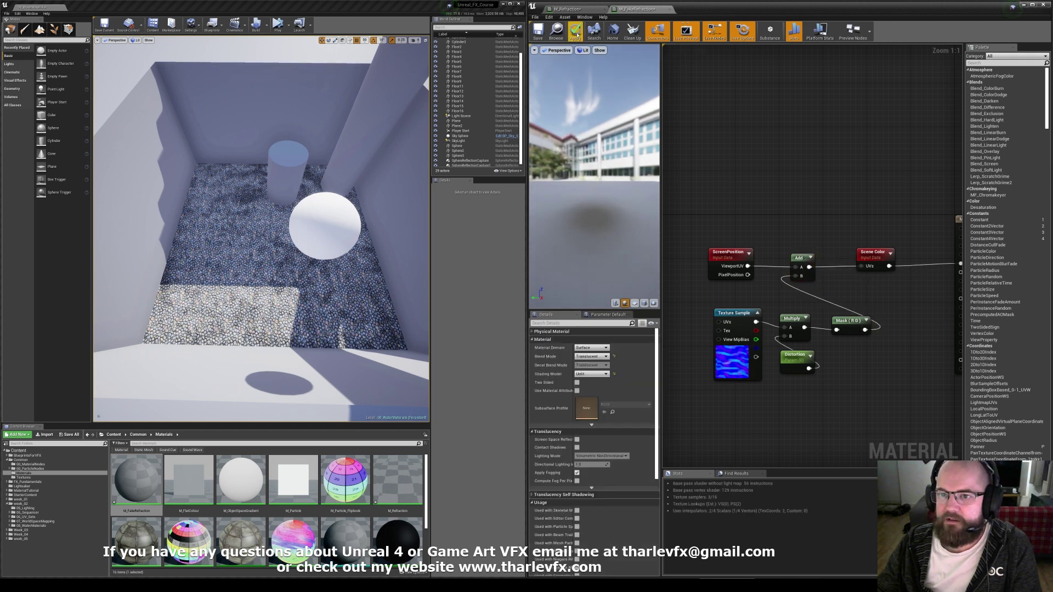
left_click(574, 31)
Set the Distortion parameter's default value to 0.1 and apply the changes.
right_click_drag(702, 382, 725, 351)
left_click(828, 344)
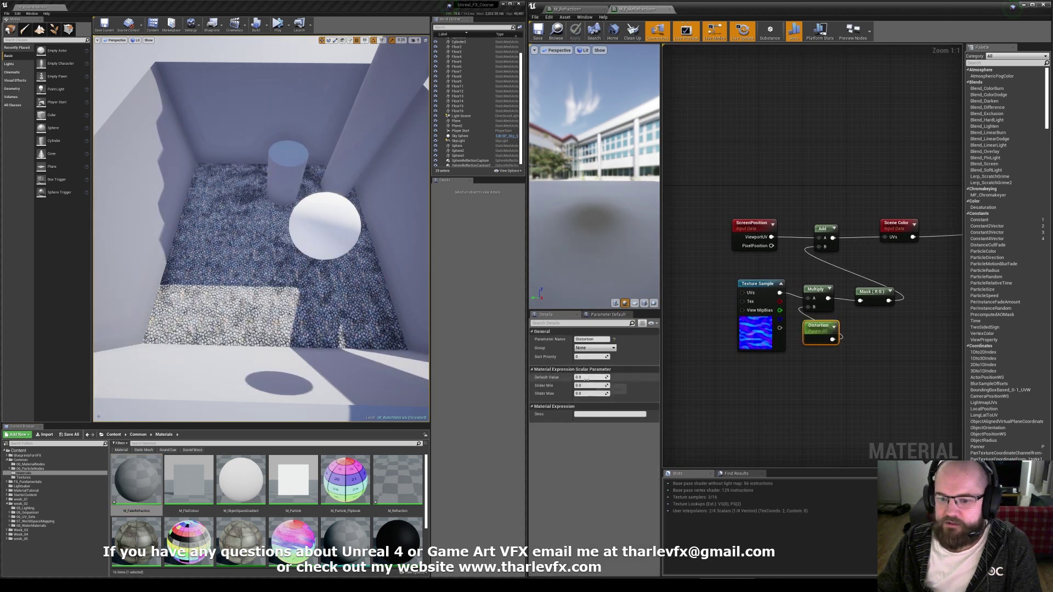
left_click(600, 378)
type("0.1")
key("Return")
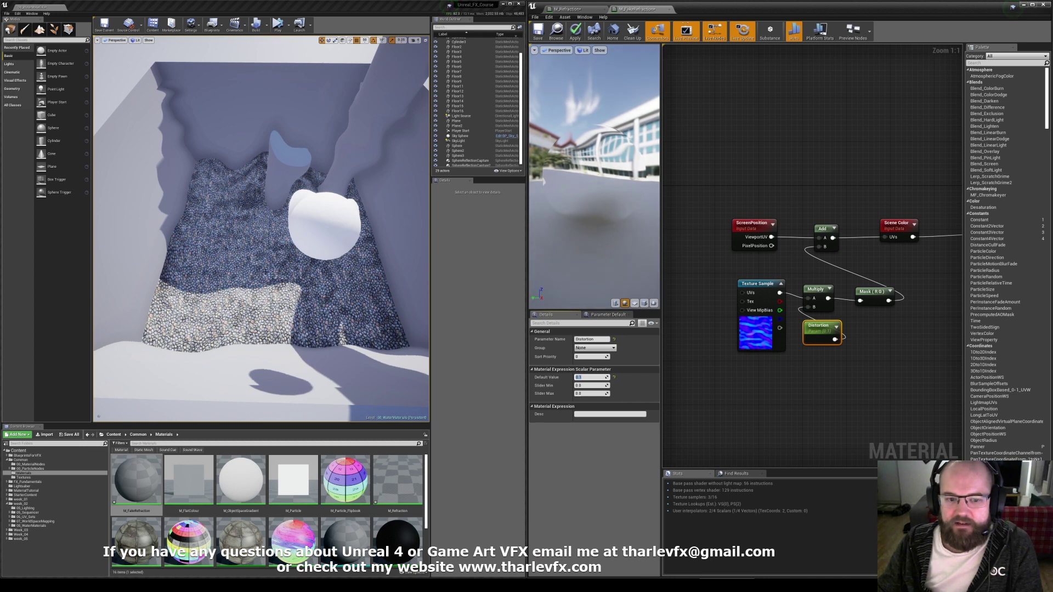
Add a Panner node feeding the water Texture Sample's UVs, give it an X speed, and apply the changes.
mouse_move(261, 229)
right_mouse_down()
mouse_move(261, 269)
mouse_move(262, 231)
right_mouse_up()
right_click_drag(671, 296, 757, 306)
right_click(757, 306)
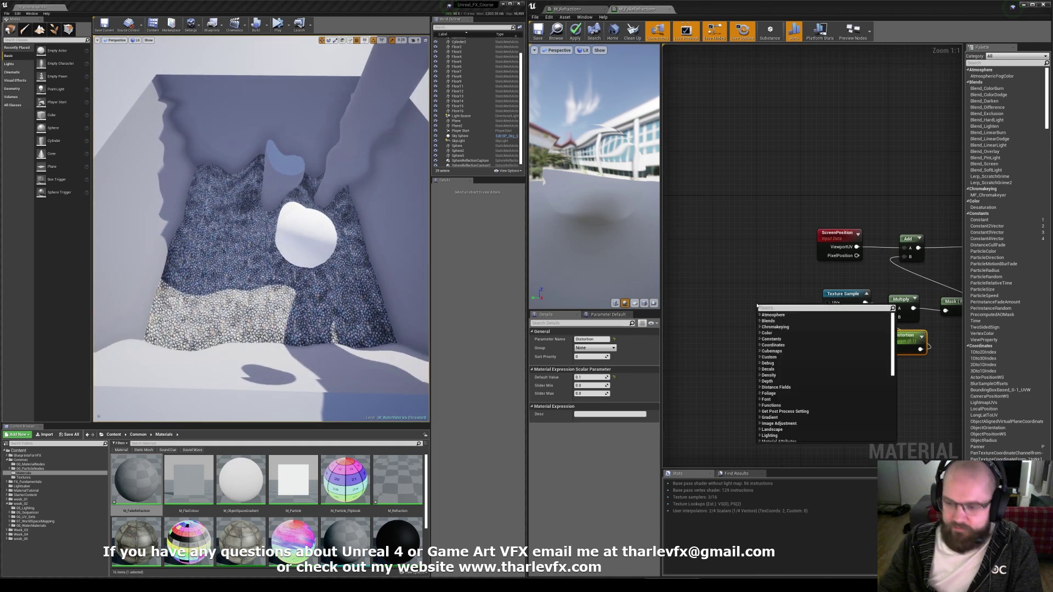
type("pan")
key("Return")
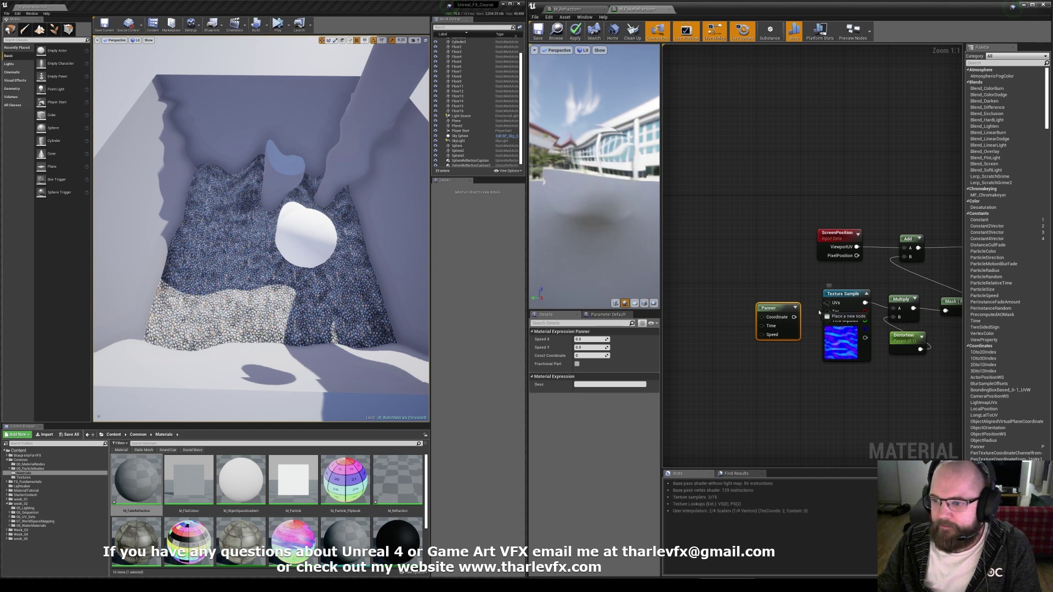
left_click_drag(796, 320, 807, 311)
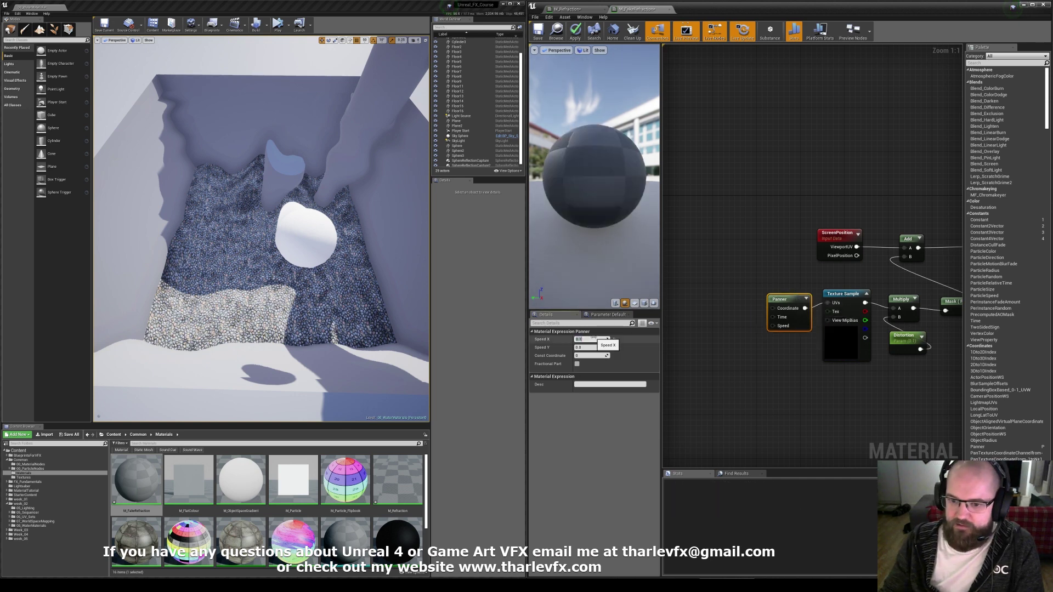
left_click(757, 257)
left_click(574, 33)
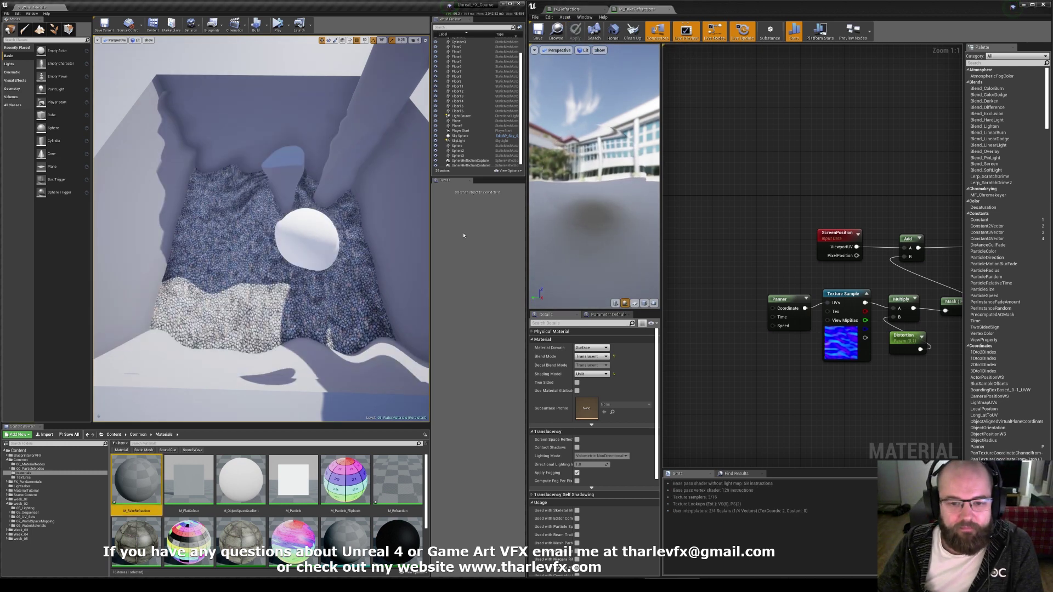
Examine the animated fake refraction over the pool from several angles, including around the spheres and the submerged cylinder.
middle_click_drag(235, 188, 301, 212)
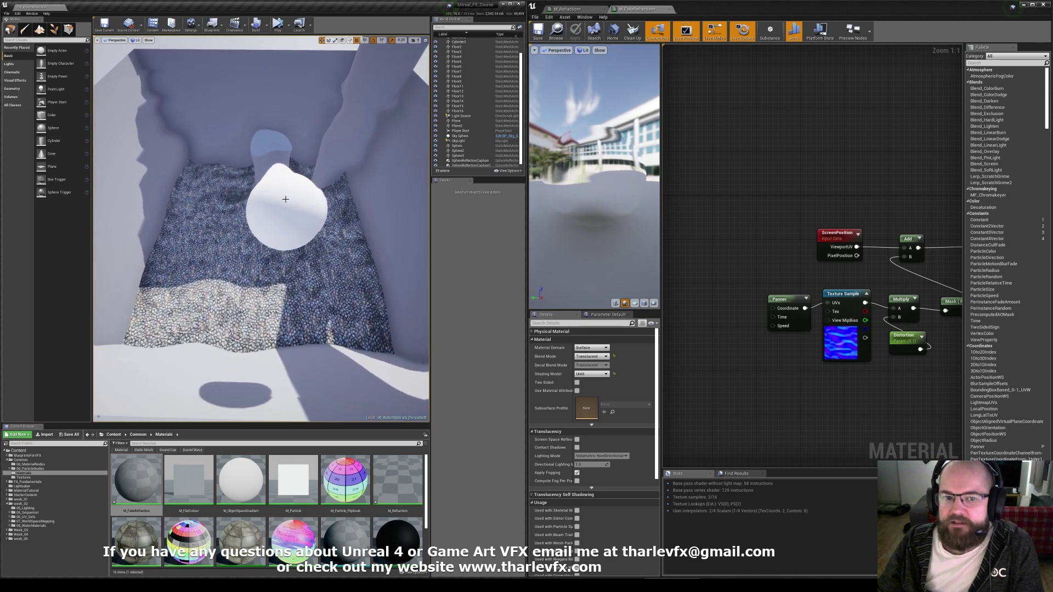
right_click_drag(286, 200, 181, 109)
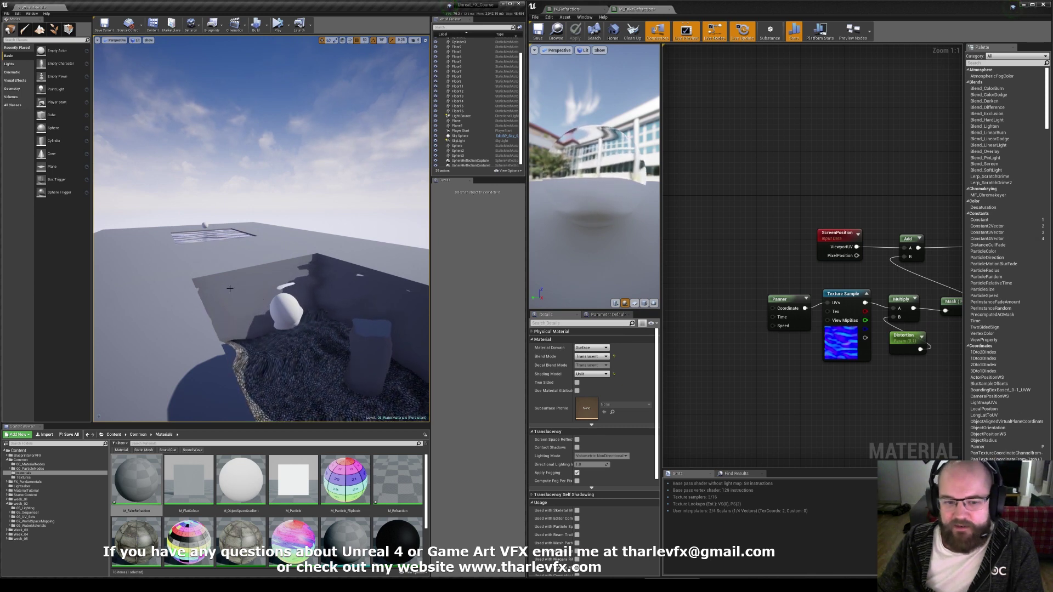
right_click_drag(211, 288, 221, 259)
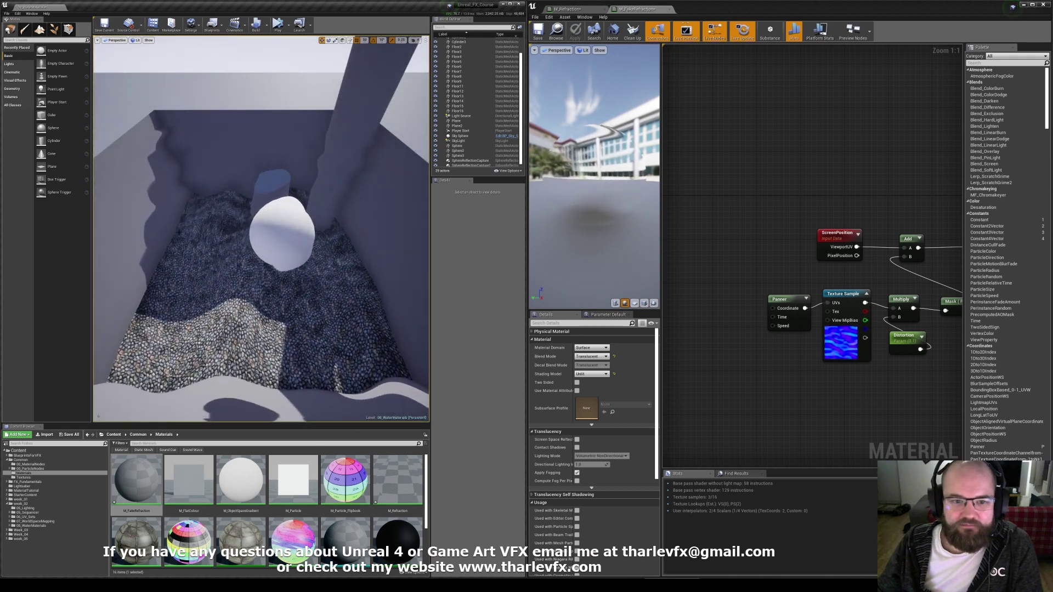
right_click_drag(278, 330, 290, 293)
left_click(251, 237)
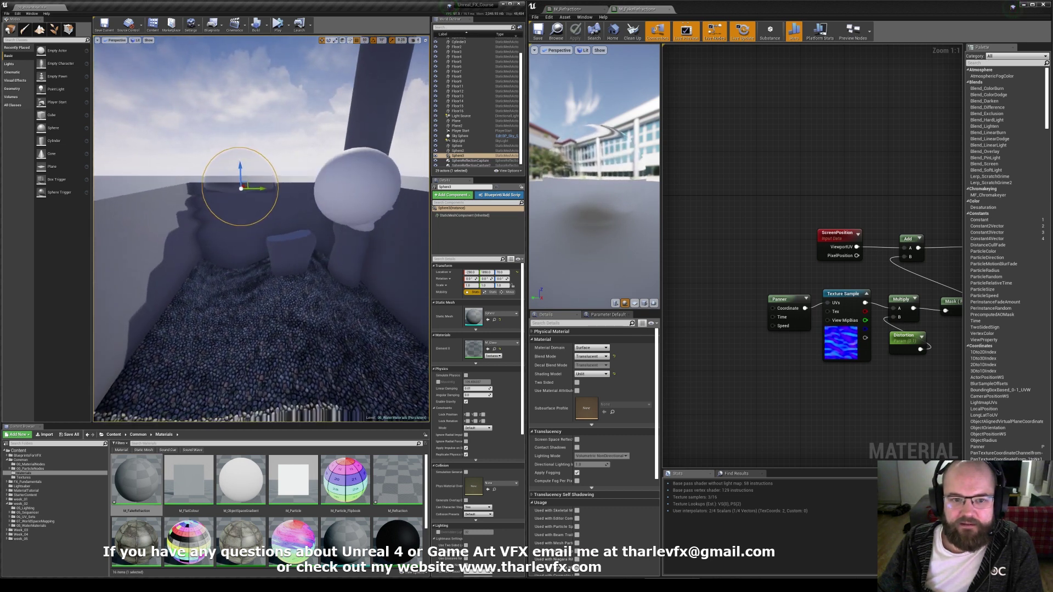
key("Escape")
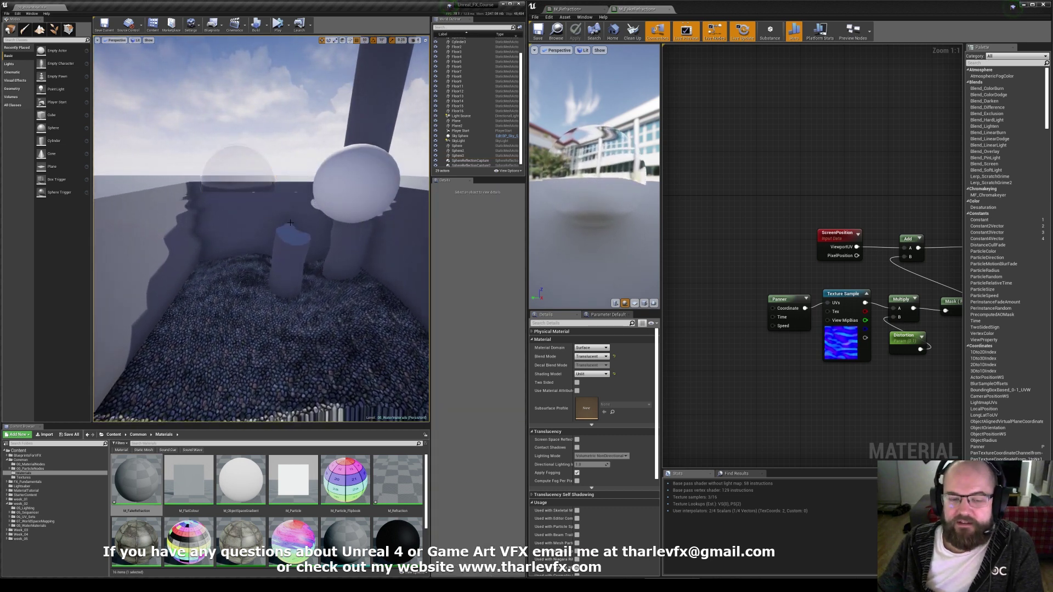
mouse_move(300, 226)
right_mouse_down()
mouse_move(300, 243)
mouse_move(289, 213)
mouse_move(294, 237)
mouse_move(282, 229)
right_mouse_up()
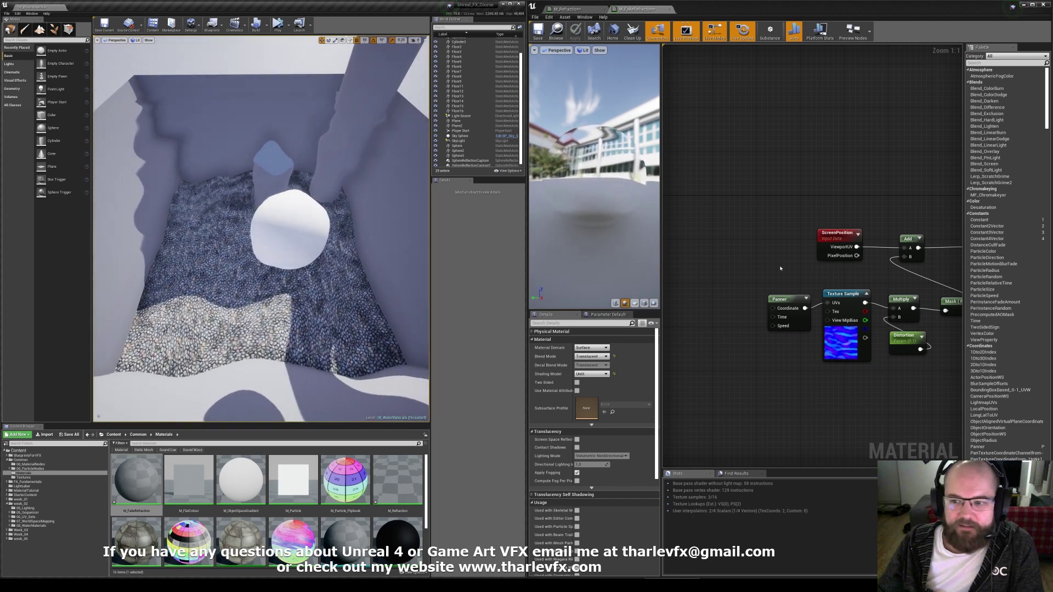
Assign M_Refraction to the pool's water plane and set that material's Refraction Mode to Pixel Normal Offset, applying the change.
left_click(264, 285)
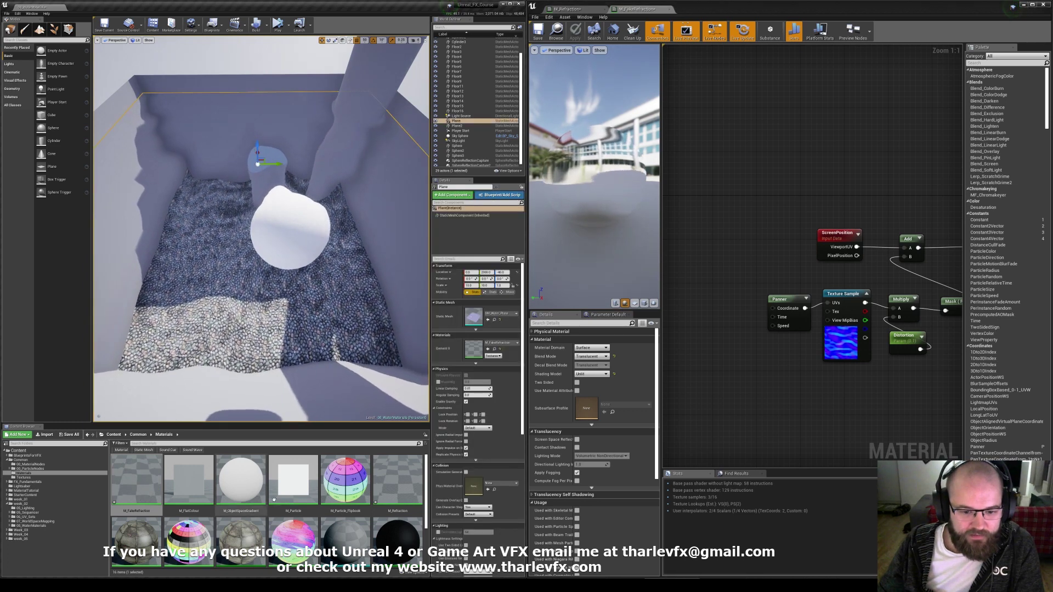
left_click_drag(398, 482, 261, 320)
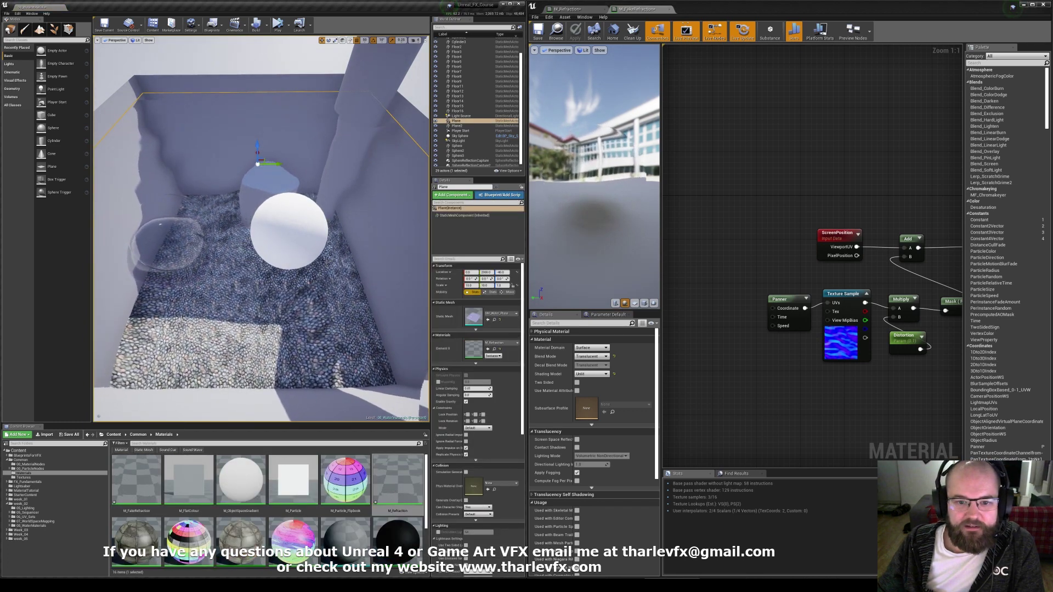
double_click(393, 512)
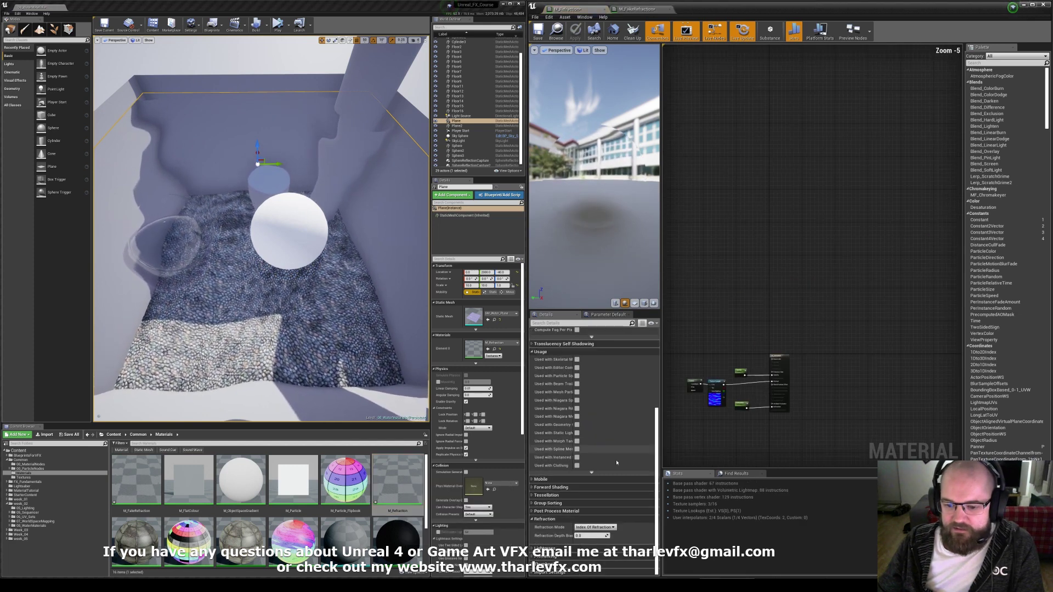
left_click(595, 527)
left_click(595, 543)
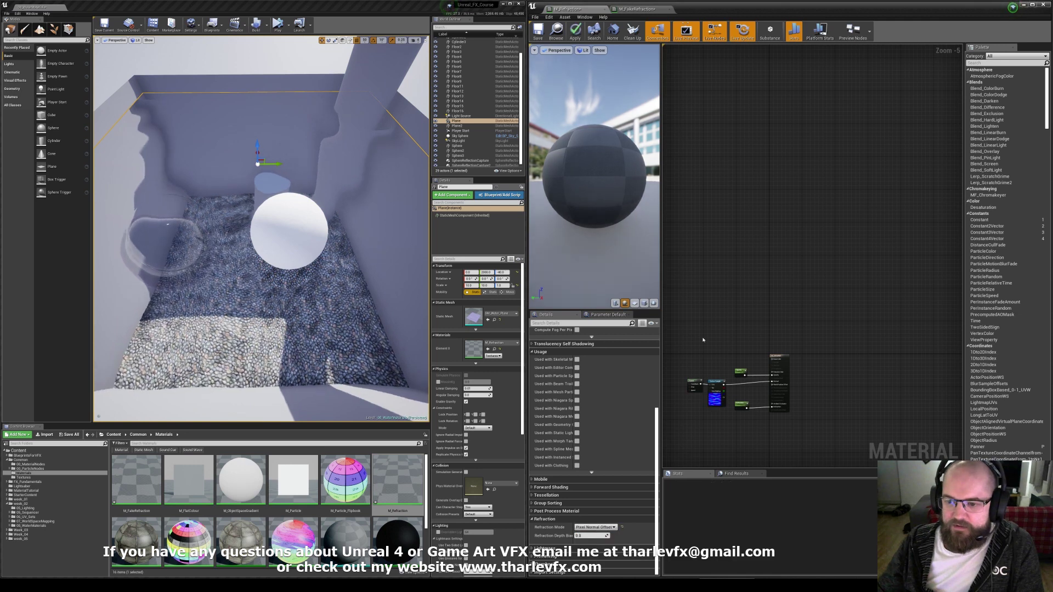
scroll(790, 315, "up", 2)
right_click_drag(704, 341, 752, 285)
left_click(575, 32)
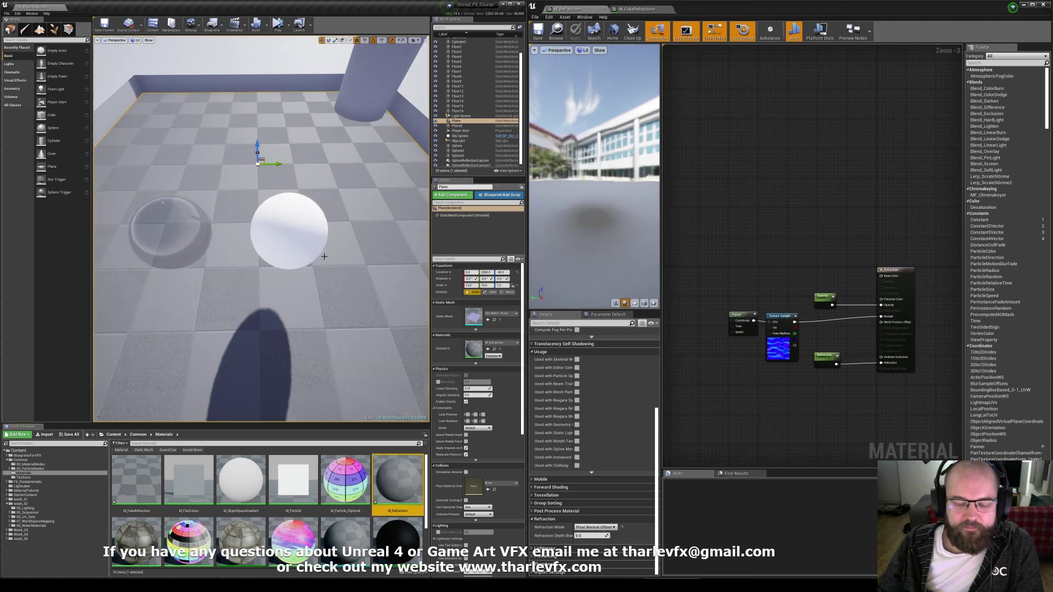
Check the pool's distortion from different angles and reassign M_Refraction to the water plane for comparison.
right_click_drag(325, 271, 324, 216)
key("Escape")
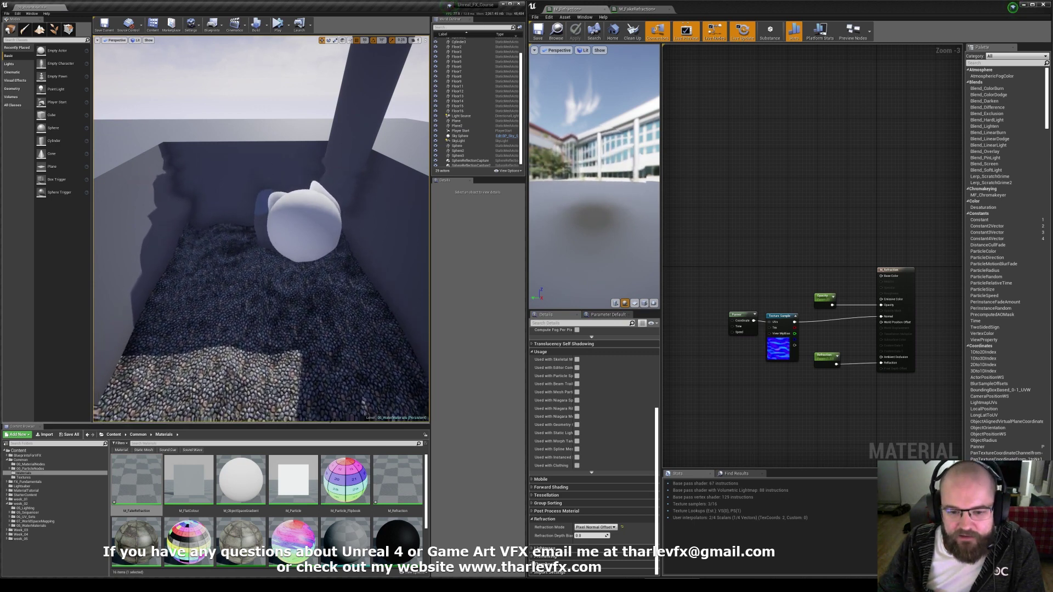
right_click_drag(261, 228, 247, 177)
right_click_drag(337, 236, 337, 309)
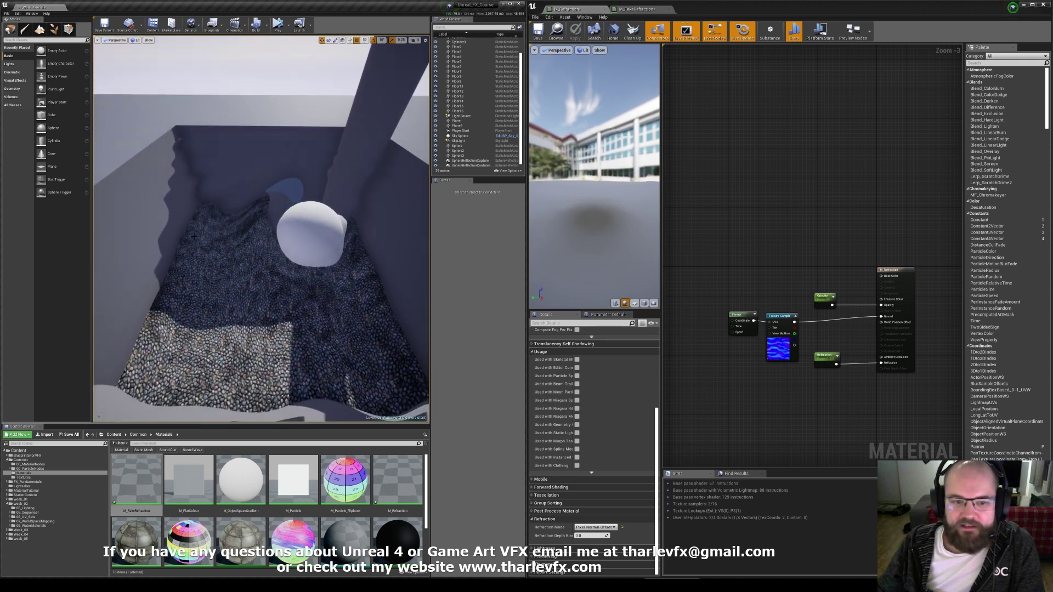
left_click_drag(397, 480, 315, 311)
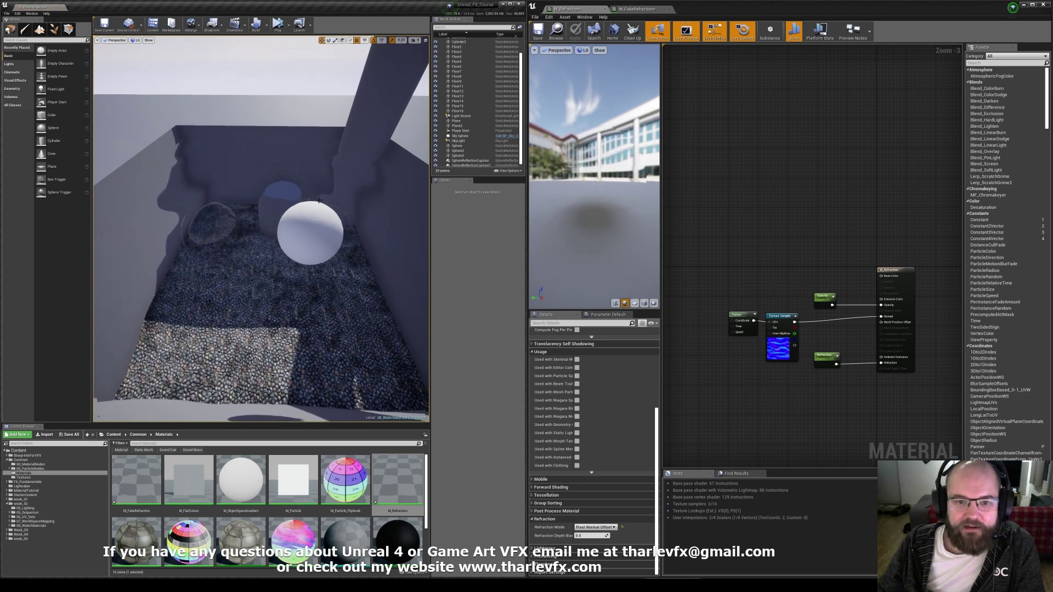
Examine how the refraction distorts the pool floor, walls and spheres from varied viewing angles, comparing the two materials.
right_click_drag(282, 278, 286, 257)
left_click(305, 296)
left_click_drag(304, 296, 304, 340)
left_click(231, 211)
key("Escape")
right_click_drag(231, 211, 225, 240)
left_click_drag(225, 240, 225, 197)
left_click(724, 261)
left_click_drag(804, 389, 732, 269)
left_click(732, 269)
left_click(135, 484)
left_click(281, 323)
right_click_drag(281, 324, 281, 335)
key("Escape")
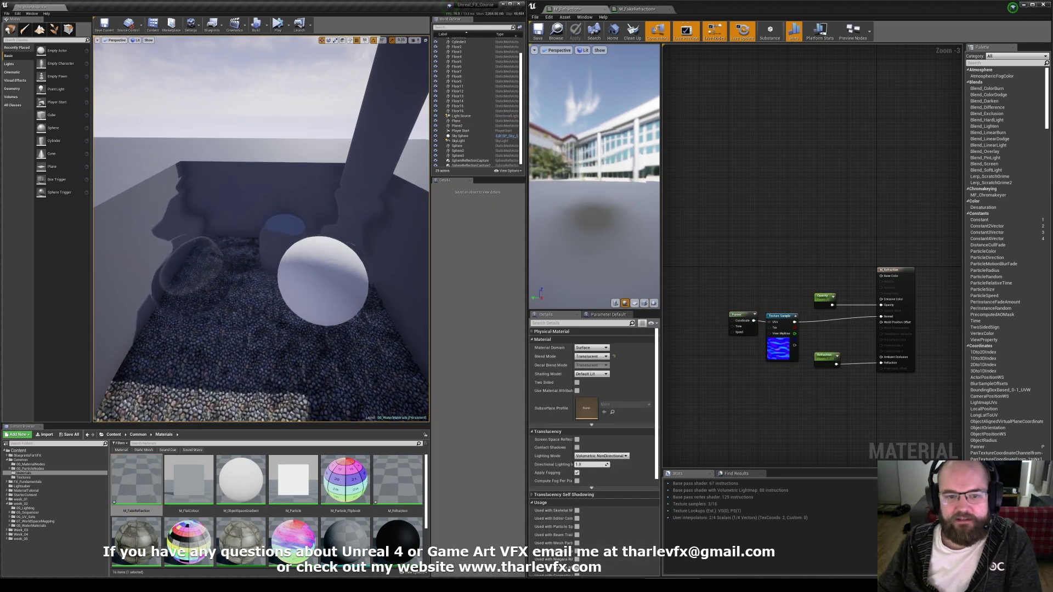